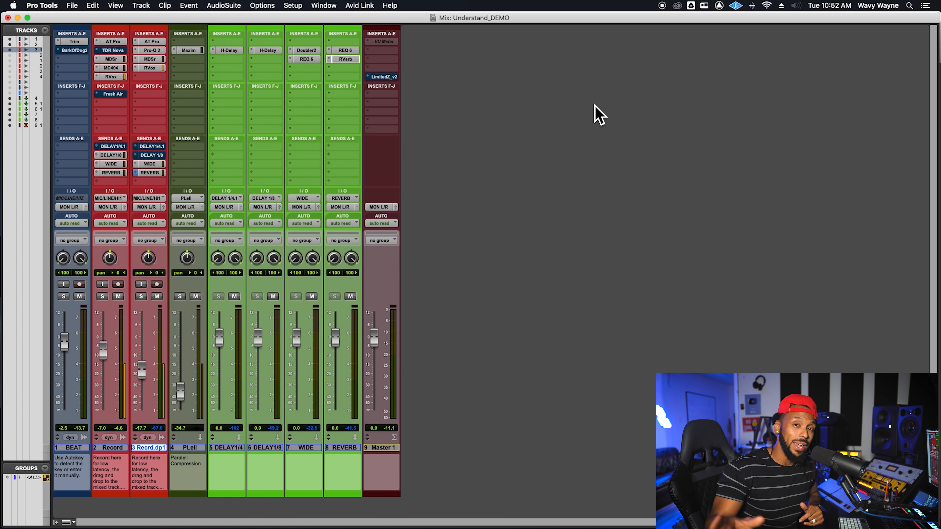
Step: Play the session and check the track arrangement in the Edit window, returning to the Mix window
key(space)
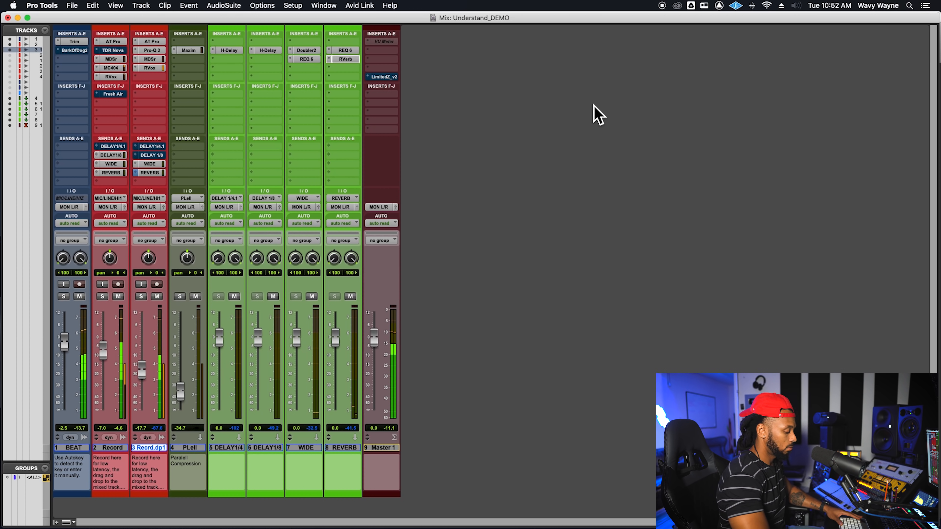
key(super+equal)
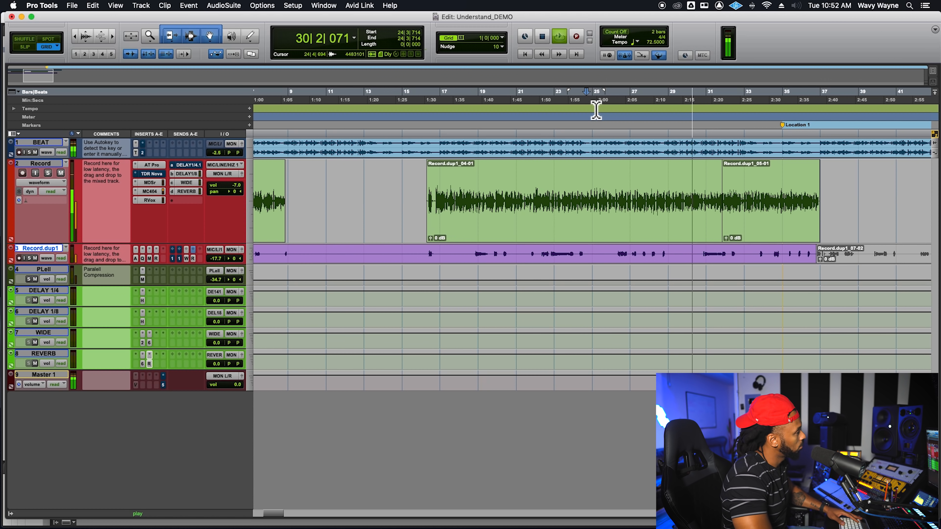
key(space)
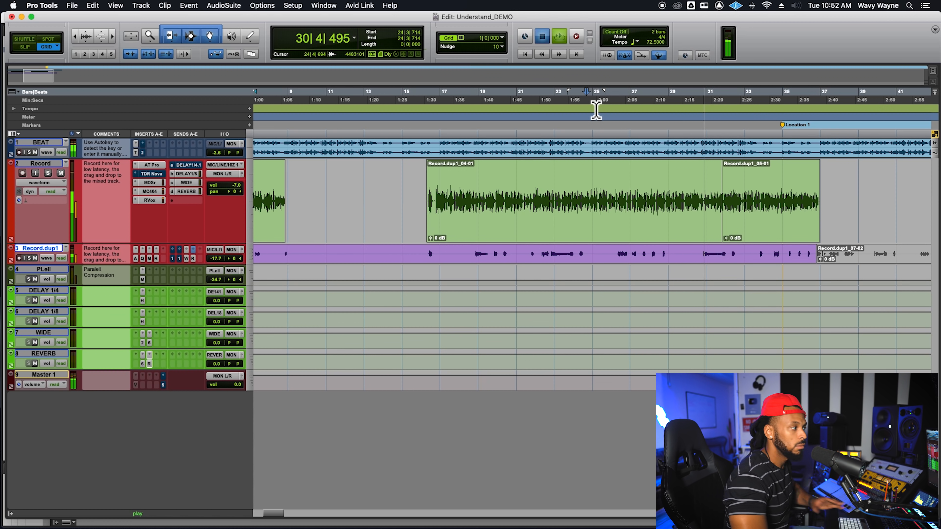
key(super+equal)
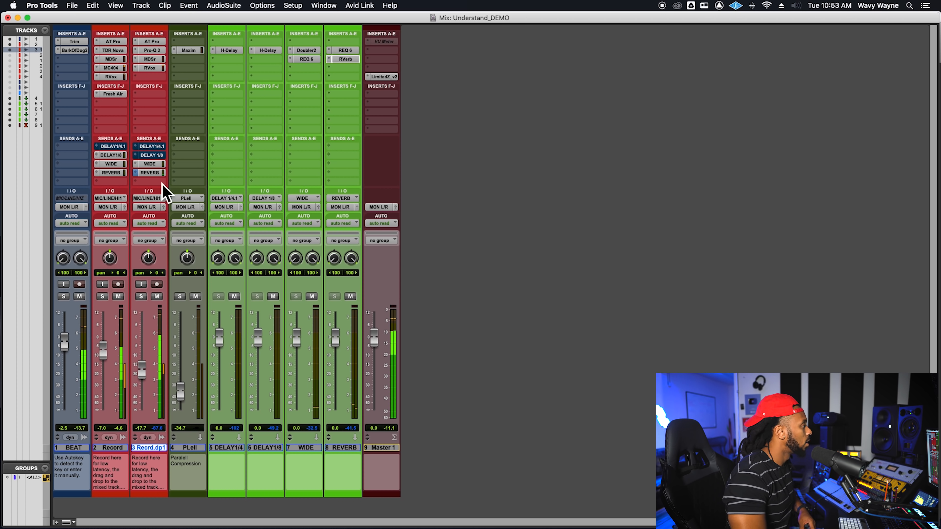
Step: Adjust the REVERB send level on the Recrd.dp1 track to about -18.2 dB and close its send window
click(154, 174)
drag(825, 211, 825, 219)
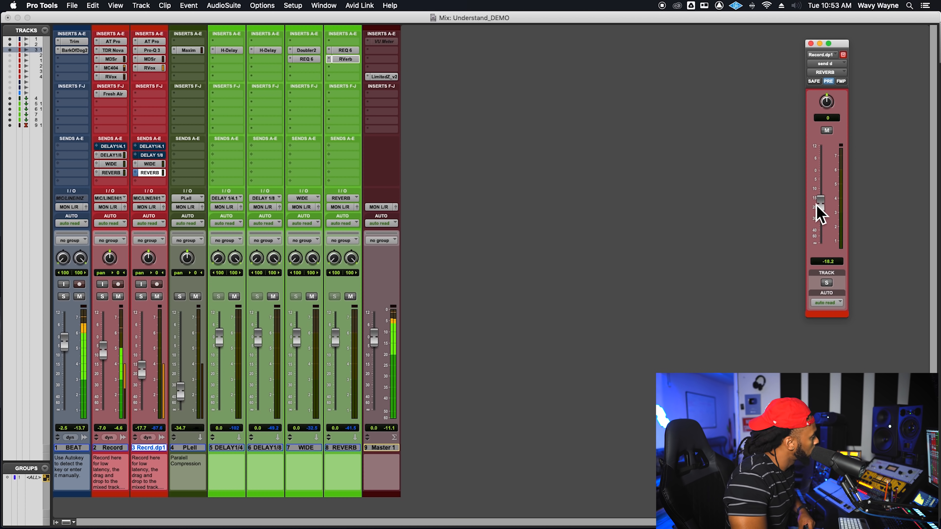
click(811, 43)
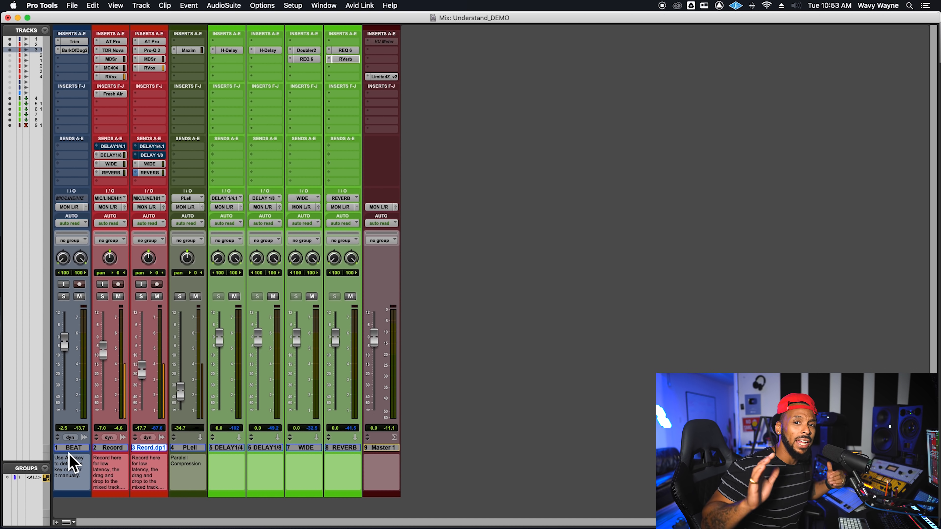
Step: Open the Bark Of Dog 2 insert on the BEAT track and try Classic mode, returning it to Passive
click(87, 449)
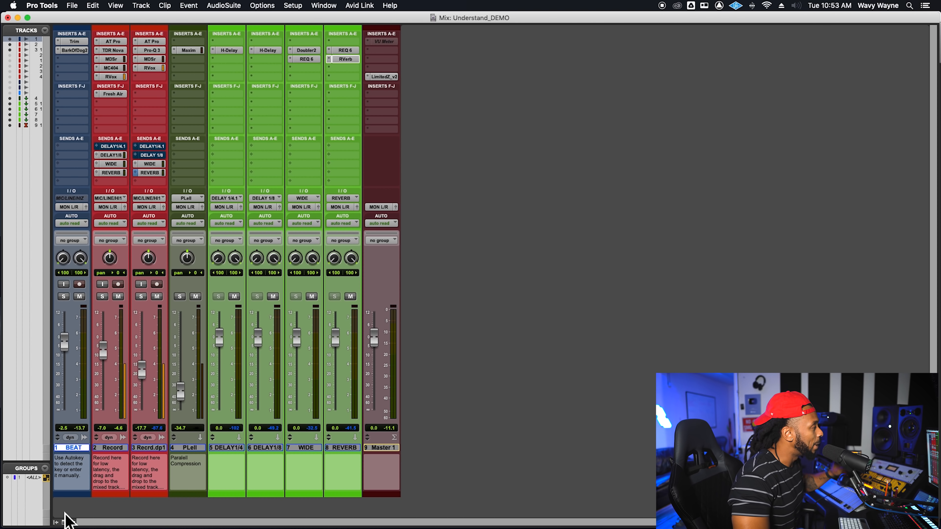
click(71, 52)
drag(570, 56, 510, 61)
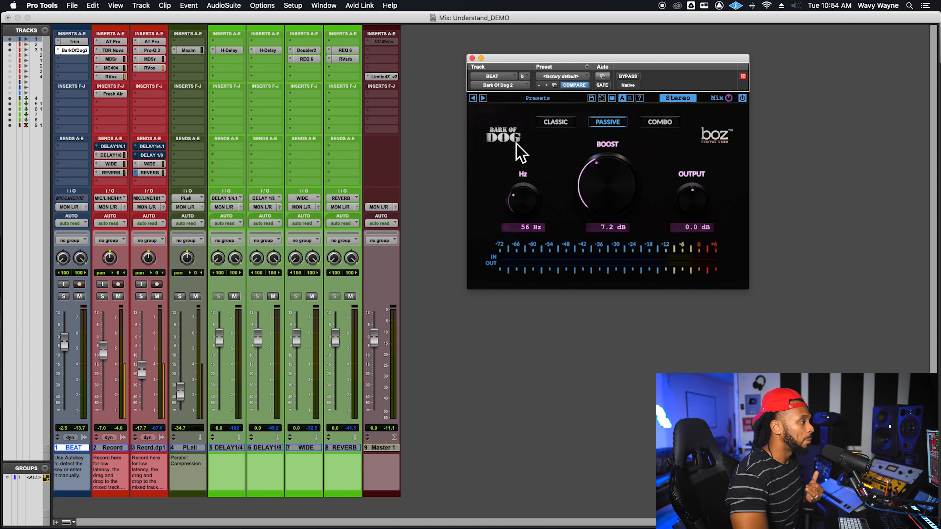
click(541, 124)
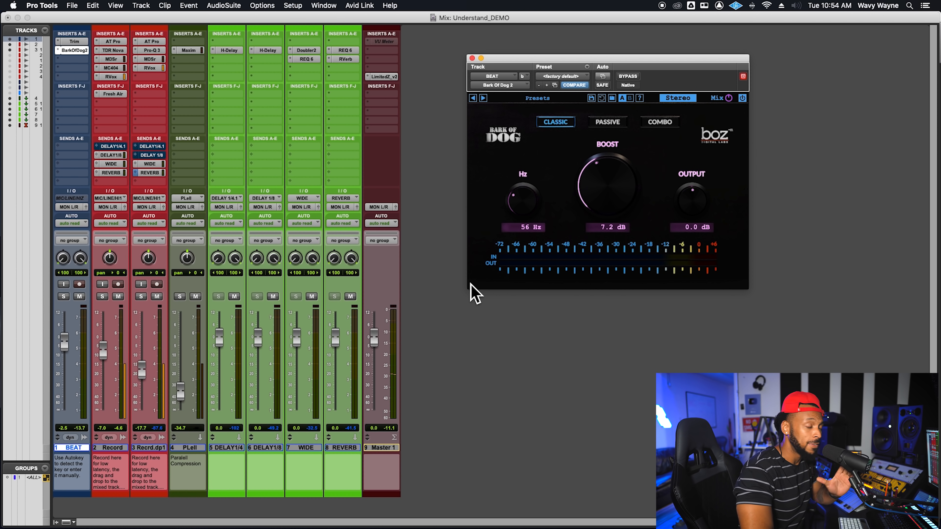
click(601, 125)
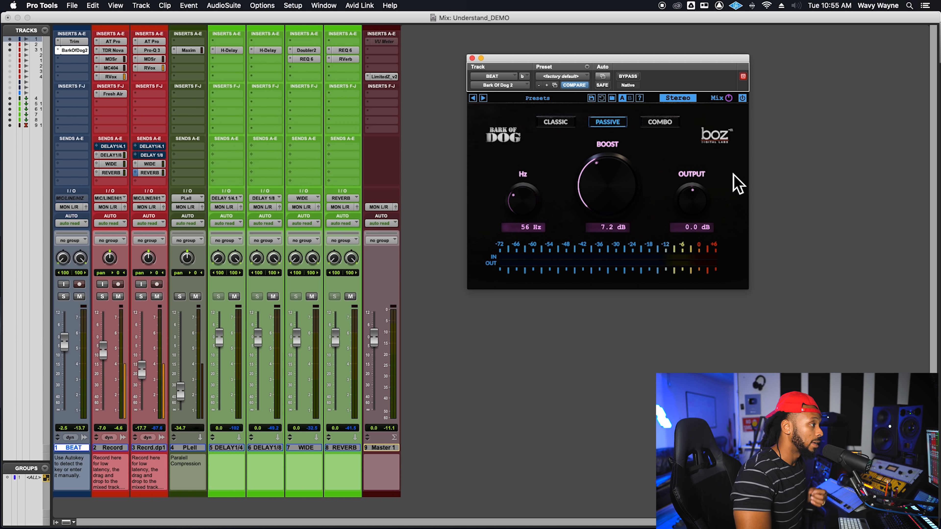
mouse_move(732, 104)
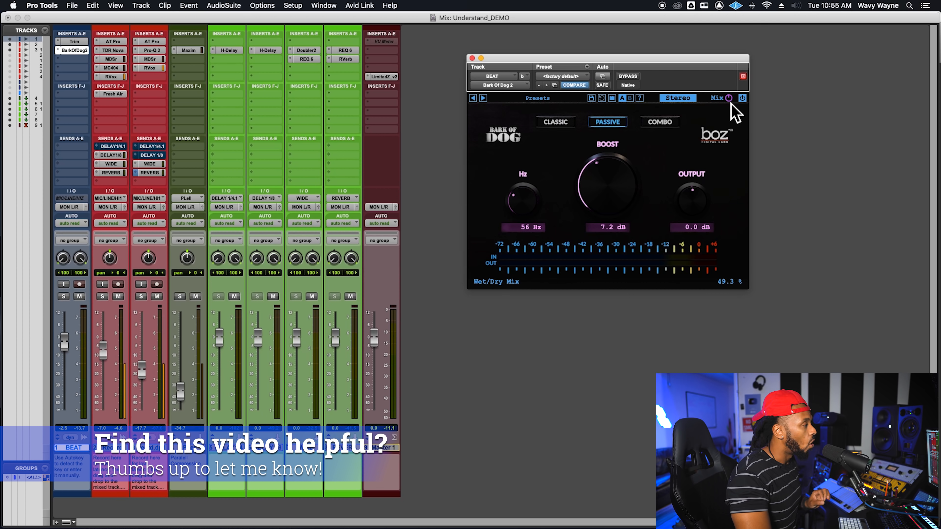
Step: Solo the BEAT track with Recrd.dp1's REVERB send muted, and audition Bark Of Dog 2 bypassed and active
click(65, 297)
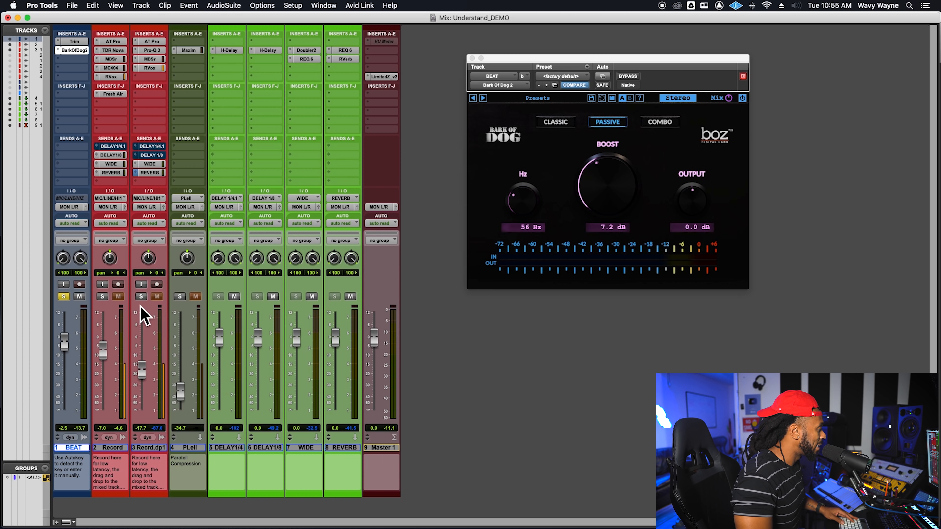
super+click(159, 175)
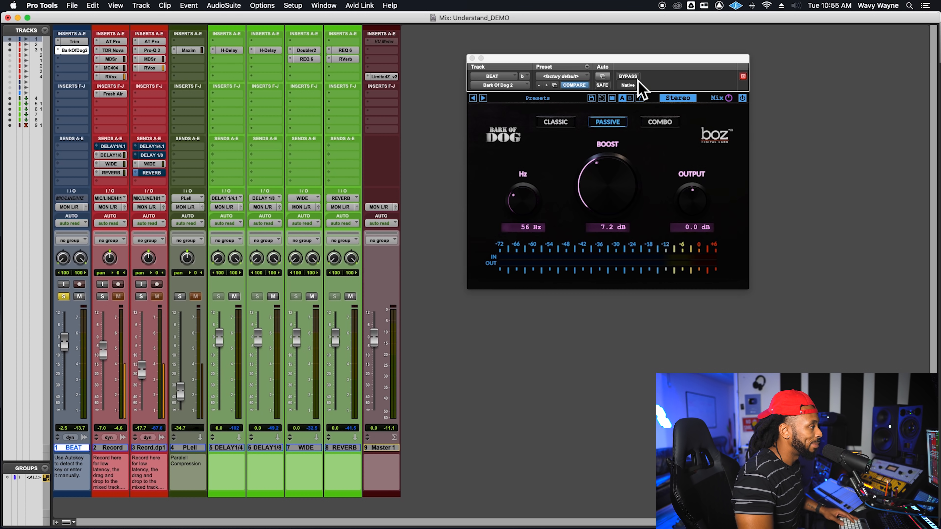
click(632, 77)
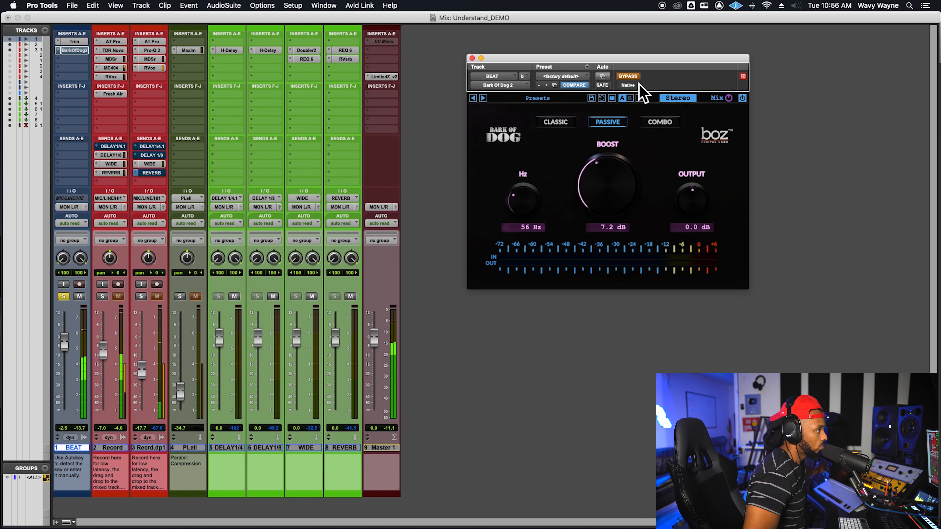
click(636, 79)
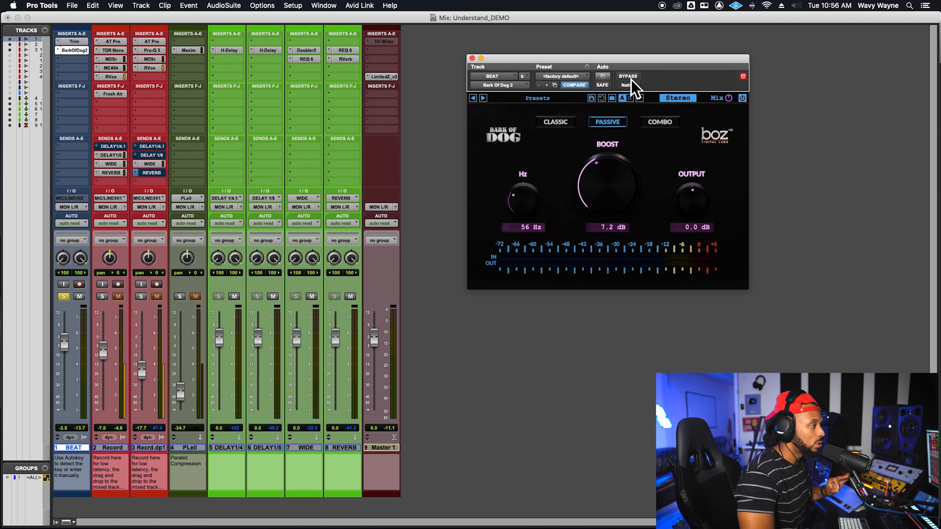
Step: Try Bark Of Dog 2's frequency at 84 Hz and bring it down to 45 Hz
mouse_move(533, 193)
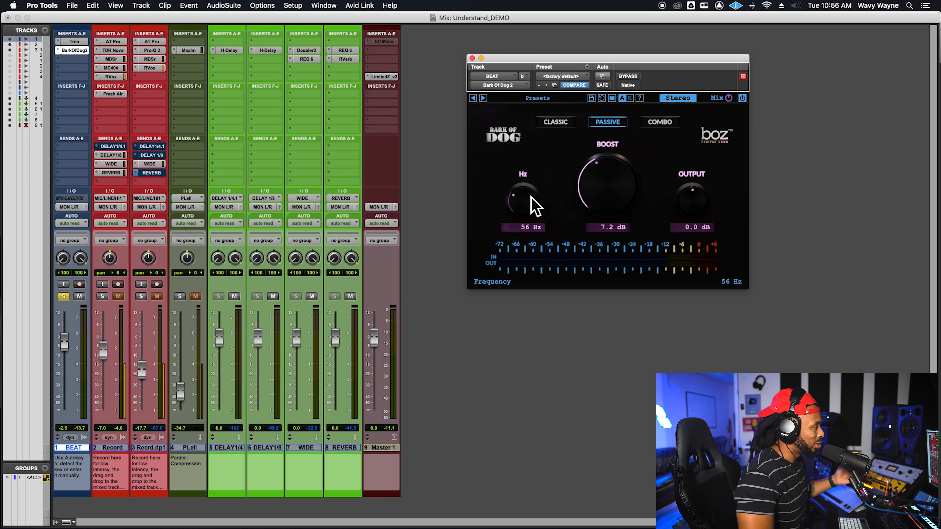
mouse_move(624, 185)
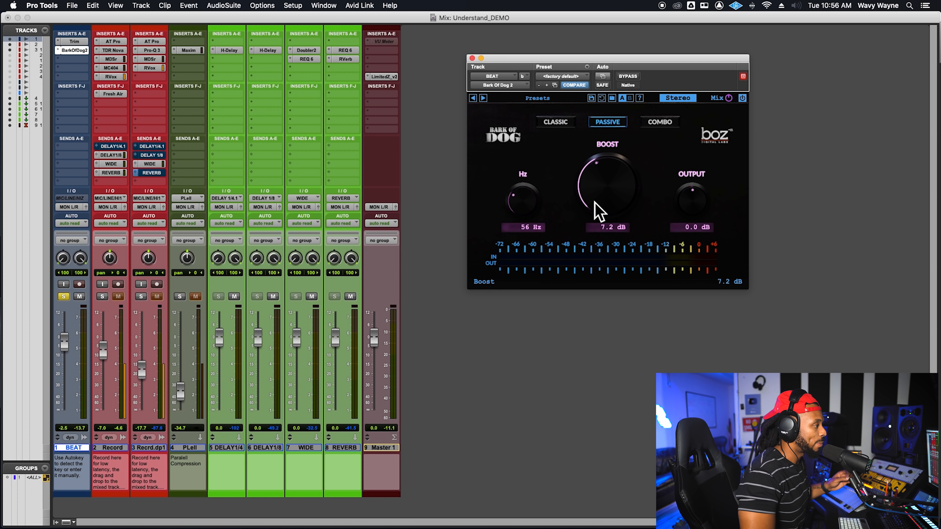
mouse_move(526, 212)
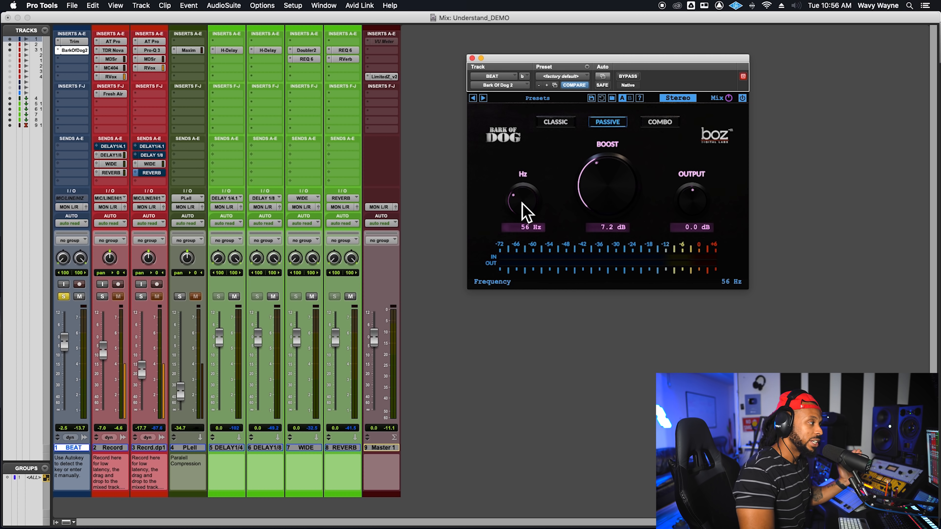
drag(523, 203, 521, 192)
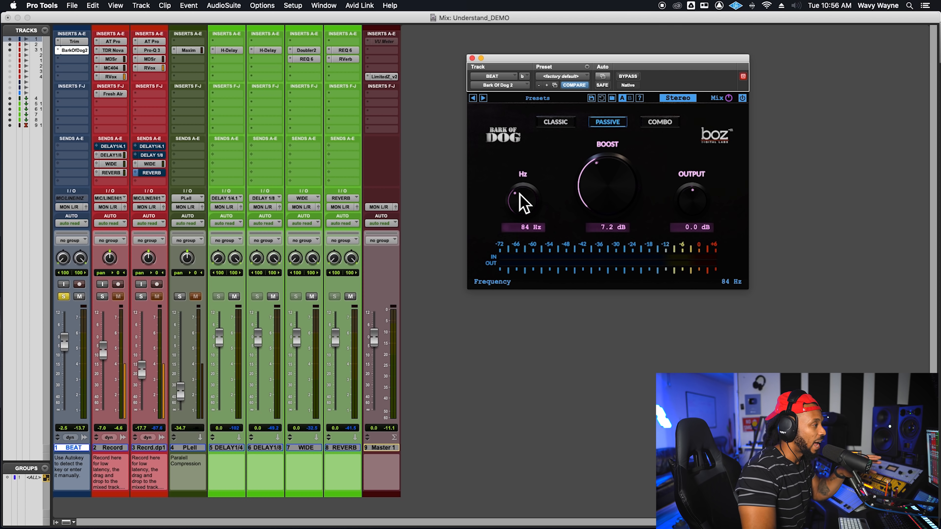
drag(519, 195, 517, 209)
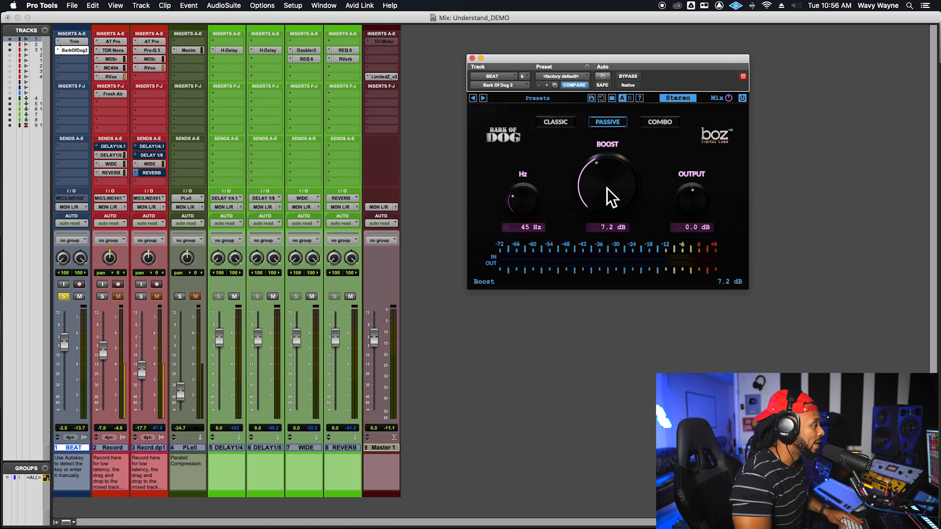
Step: Raise Bark Of Dog 2's boost to 10.8 dB and its wet/dry mix to 100% during playback
key(space)
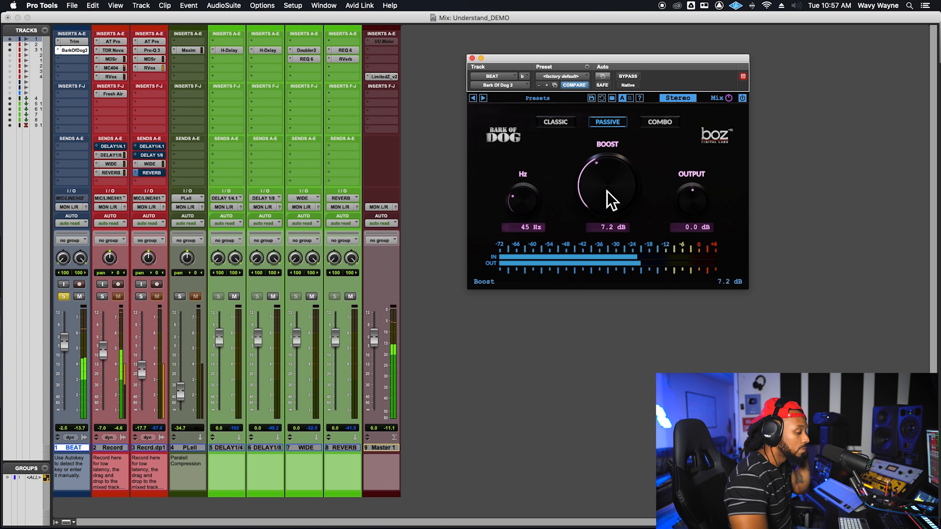
drag(609, 204, 624, 157)
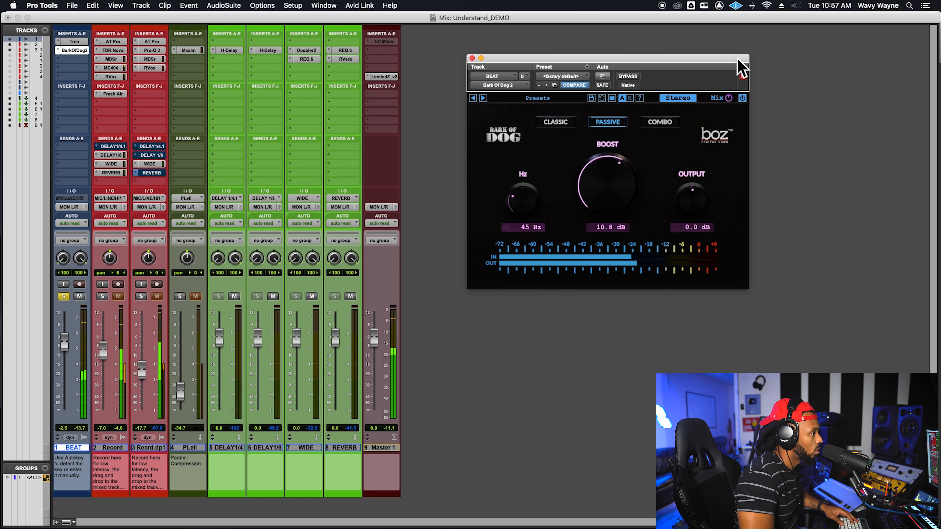
drag(735, 92, 746, 24)
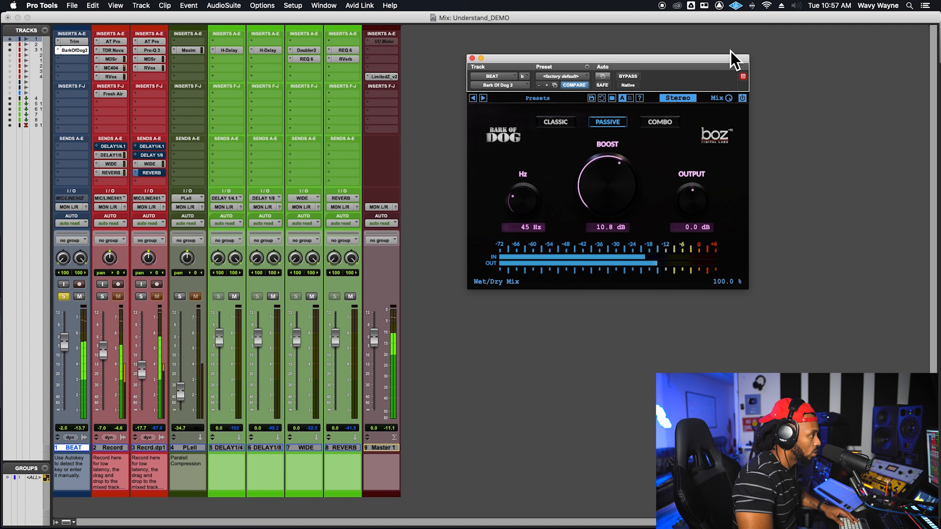
Step: Sweep the frequency up through 147 Hz to 199 Hz and raise the boost to 12.5 dB, auditioning the beat
drag(538, 192, 548, 163)
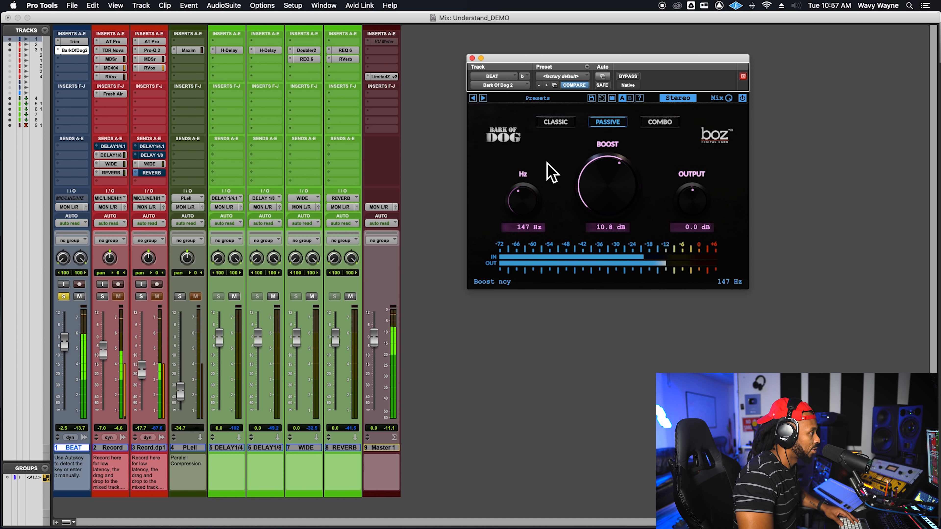
drag(529, 198, 531, 192)
drag(610, 187, 610, 168)
key(space)
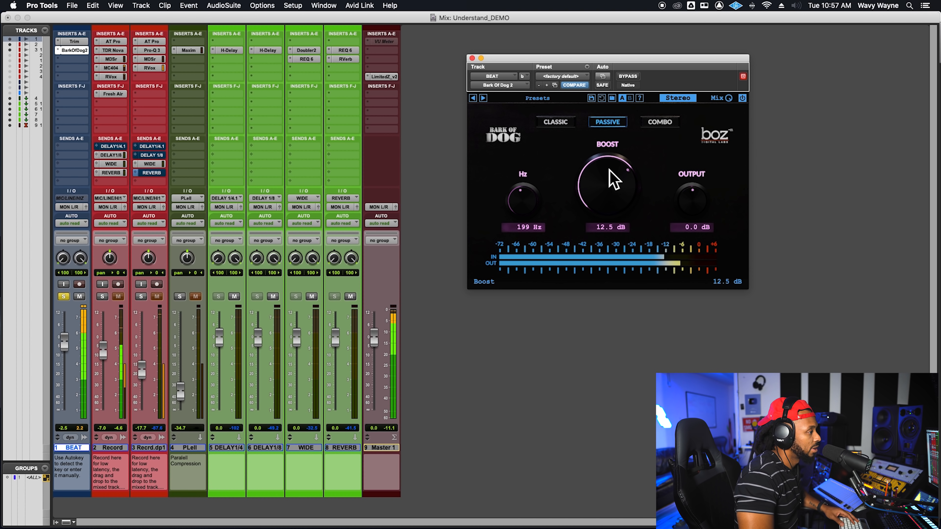
key(space)
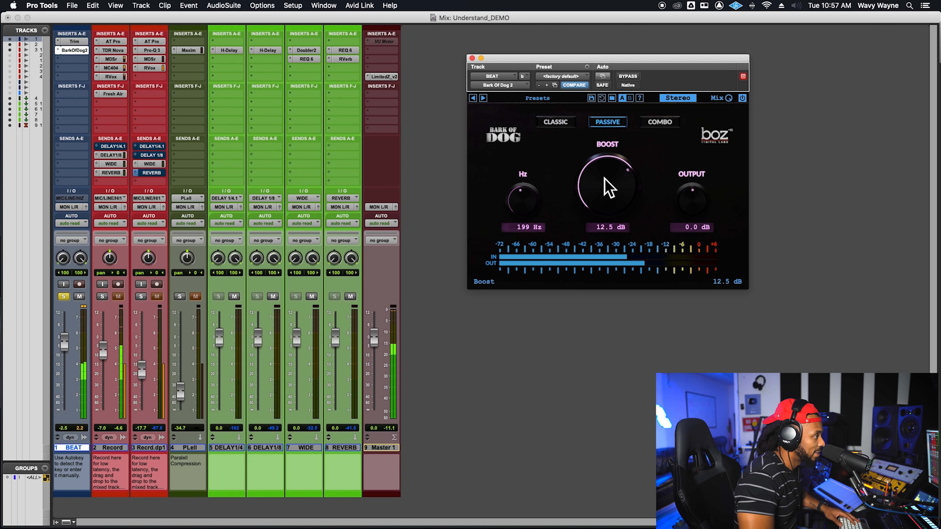
Step: Set the frequency to 81 Hz and the boost to 11.4 dB, and compare the beat with the plug-in bypassed and active
drag(610, 185, 613, 173)
drag(527, 202, 522, 222)
drag(636, 195, 623, 210)
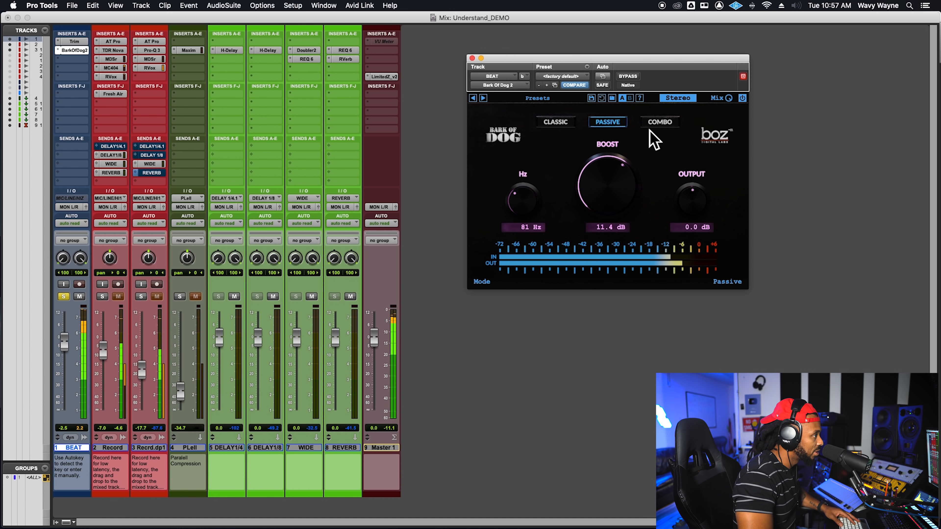
click(636, 77)
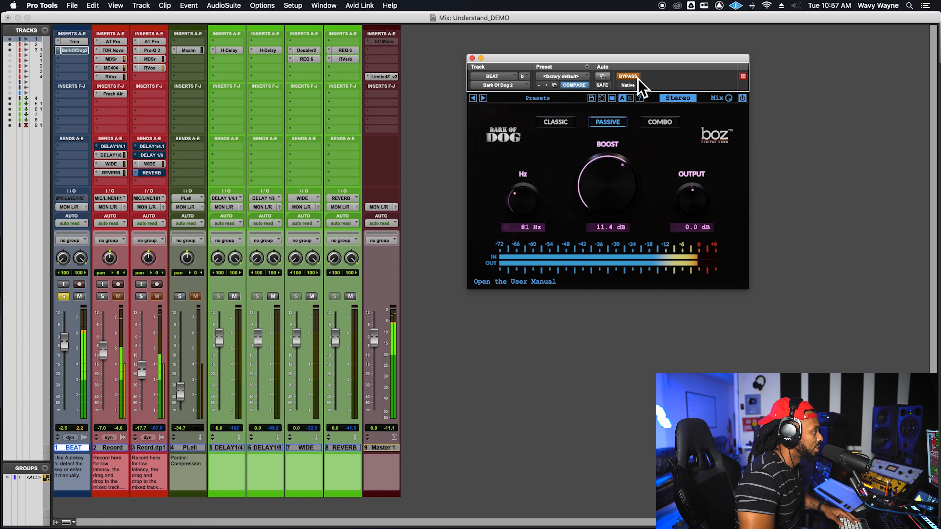
click(636, 77)
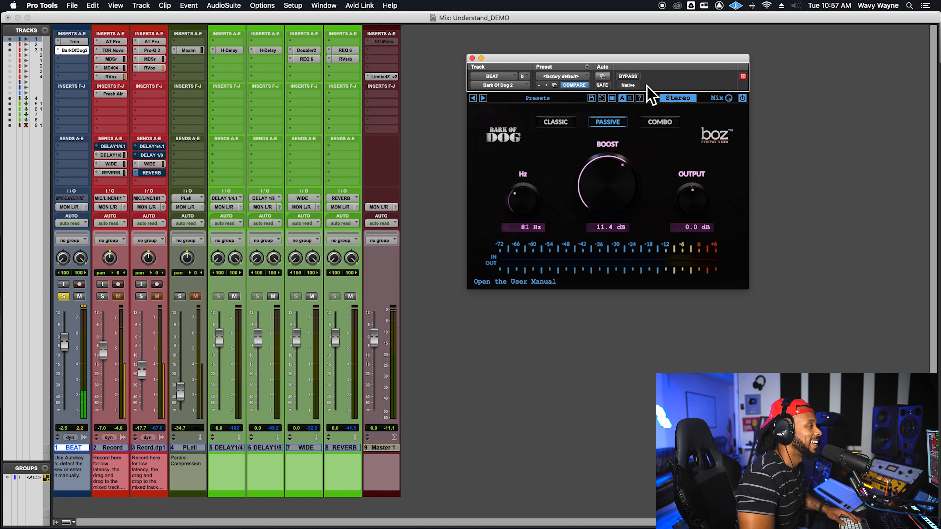
Step: Lower Bark Of Dog 2's wet/dry mix and compare the beat with the plug-in bypassed and active
mouse_move(731, 103)
drag(730, 103, 727, 138)
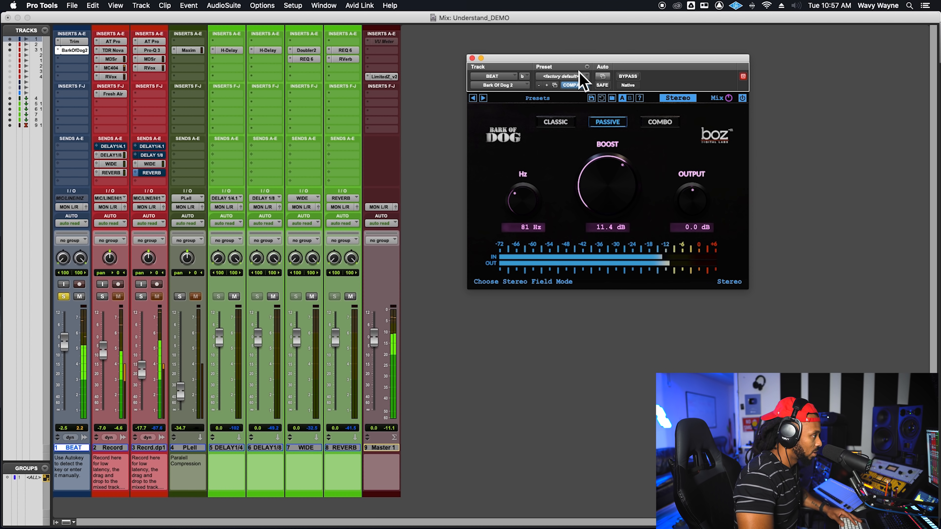
click(628, 76)
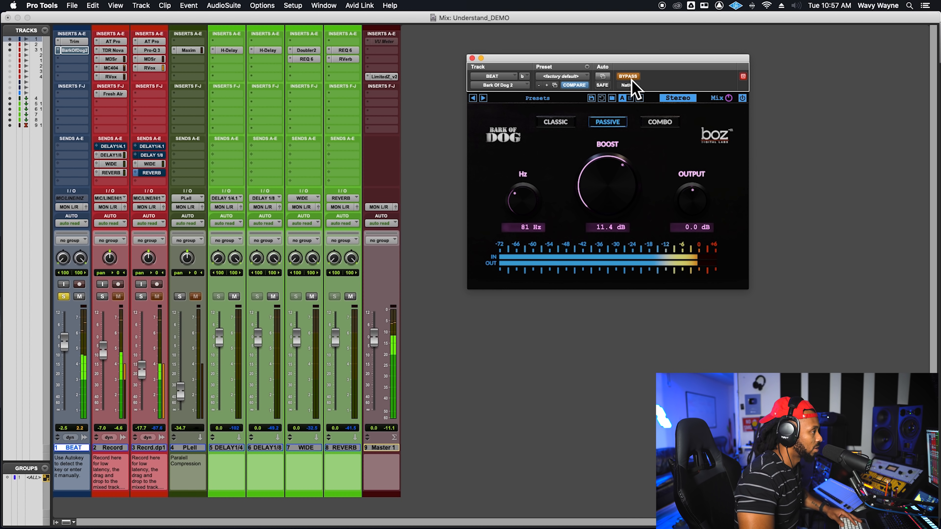
click(631, 79)
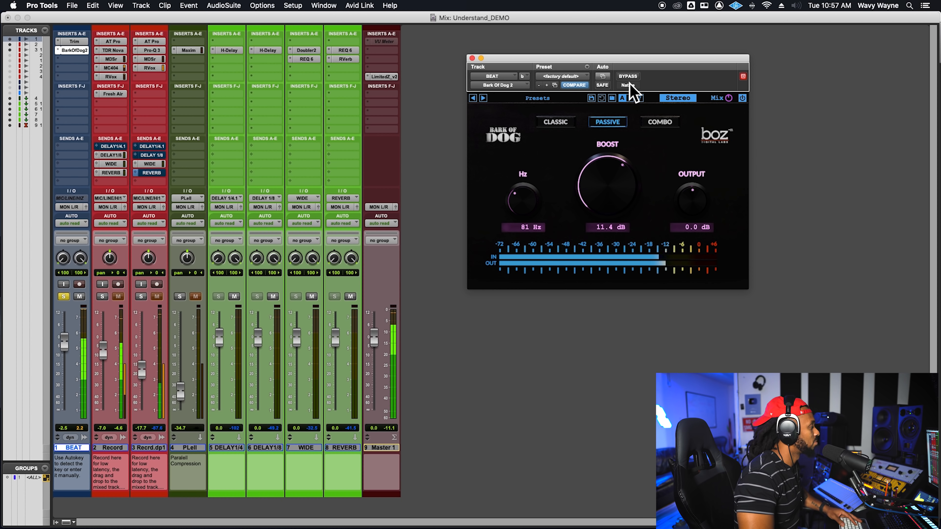
Step: Reduce the boost to 10.5 dB and the frequency to 78 Hz, and compare against bypass, leaving the plug-in active
drag(605, 185, 606, 194)
drag(533, 195, 536, 203)
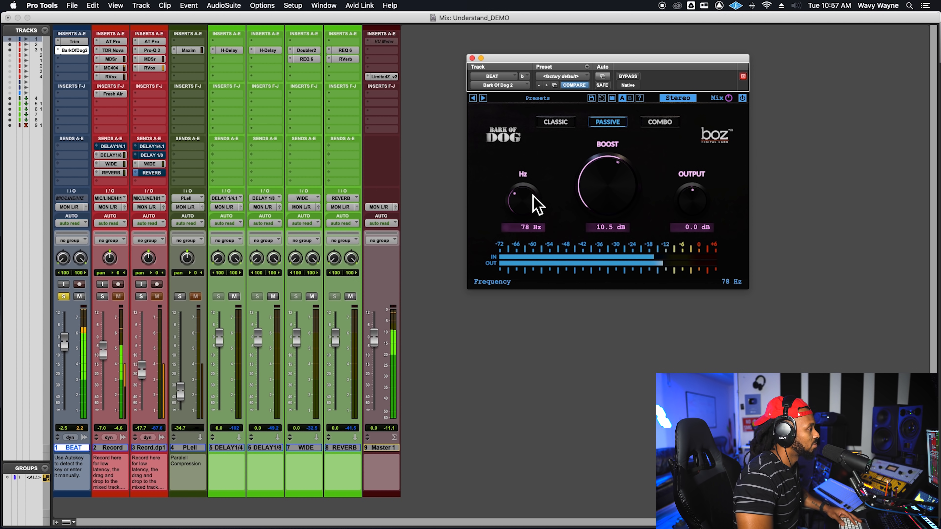
click(628, 76)
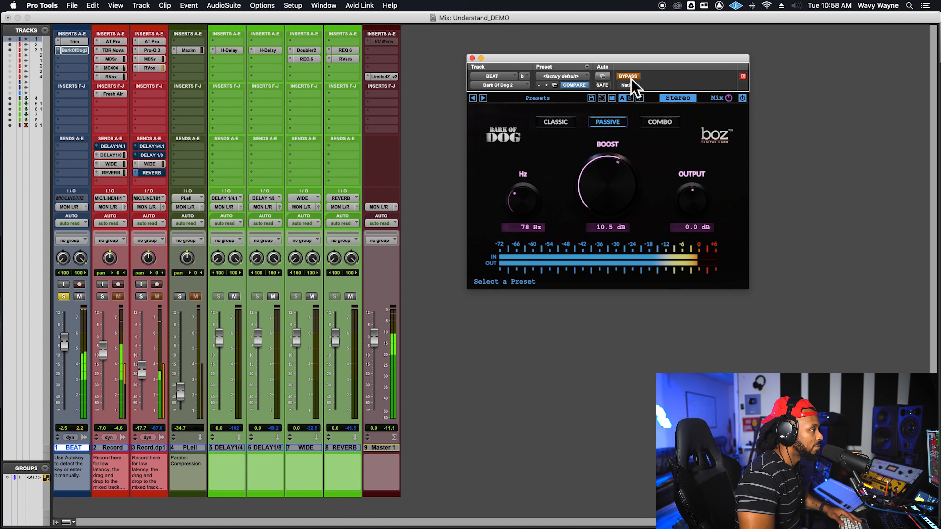
click(631, 77)
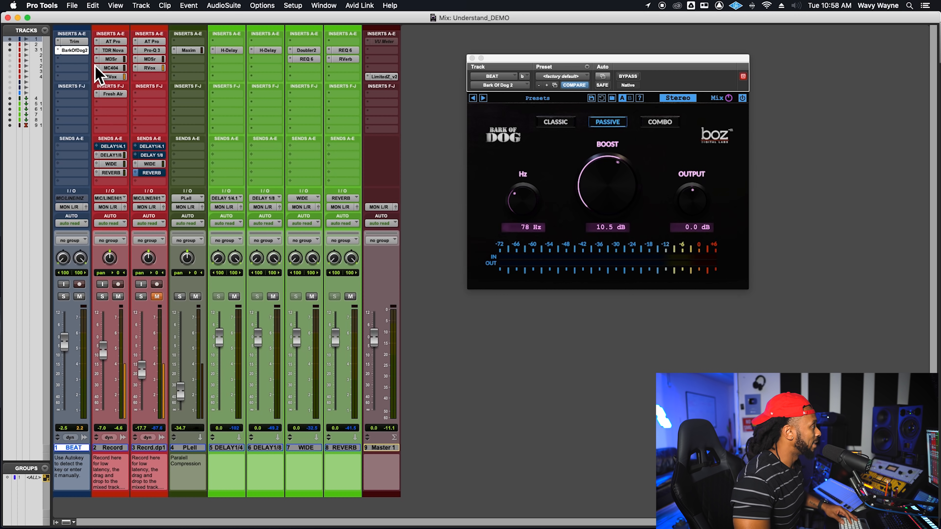
Step: View the Record track's Fresh Air settings, and open its TDR Nova equalizer in a clear spot beside the mixer
click(117, 96)
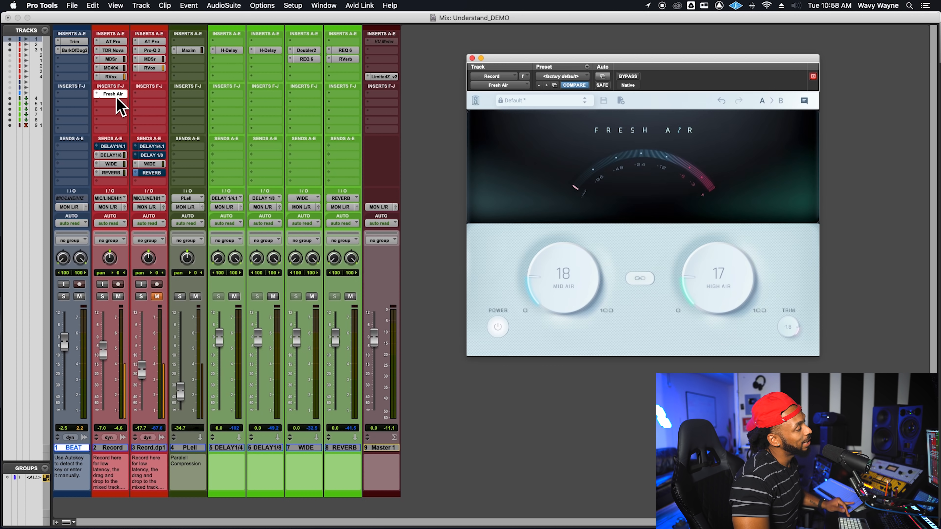
click(118, 51)
drag(622, 74, 539, 68)
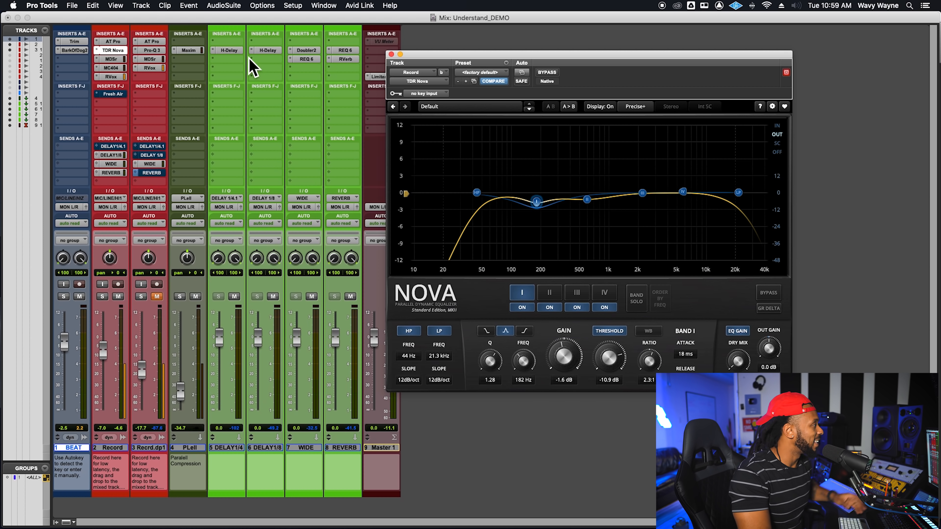
Step: Open the Record.dup1 track's Pro-Q 3 alongside TDR Nova to compare the two equalizers, and close Pro-Q 3
click(161, 52)
drag(331, 36, 326, 98)
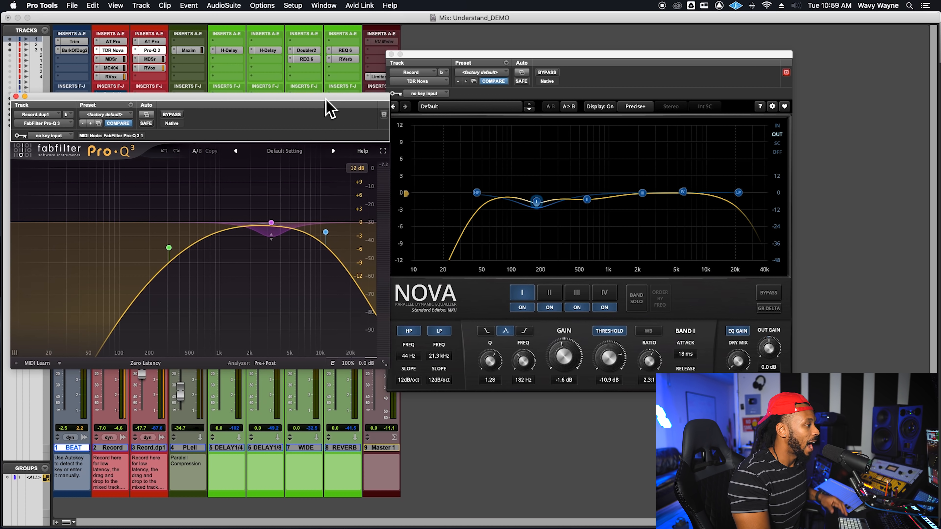
drag(668, 55, 726, 56)
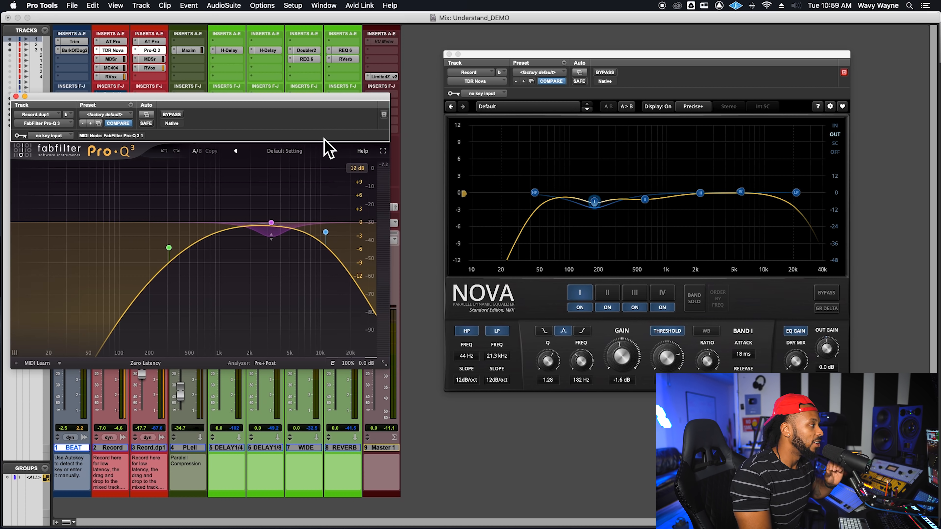
drag(322, 108, 353, 137)
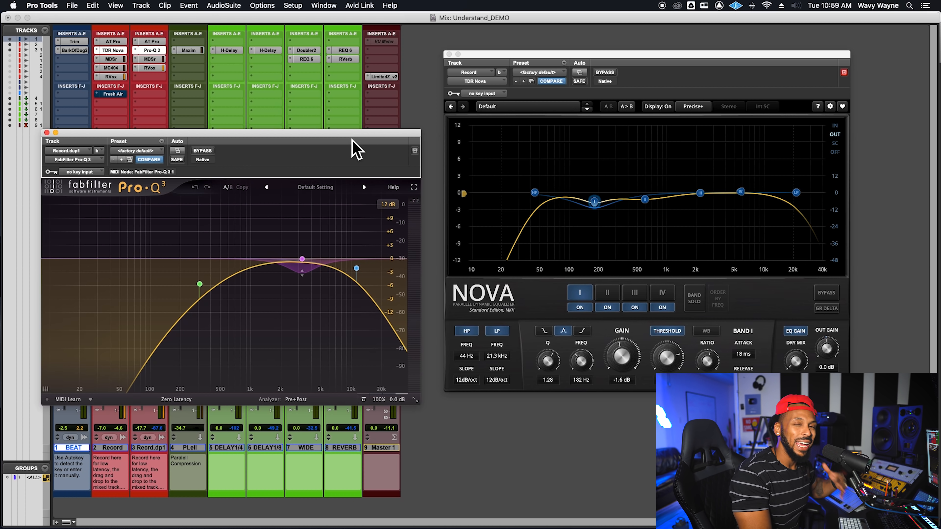
click(55, 133)
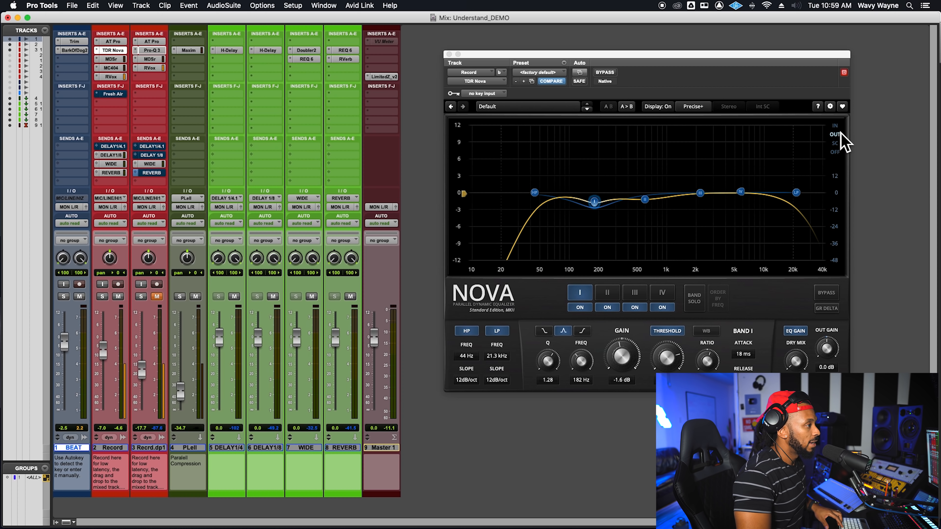
Step: Play the session while switching TDR Nova's analyzer between the input and output signals, and stop playback
key(space)
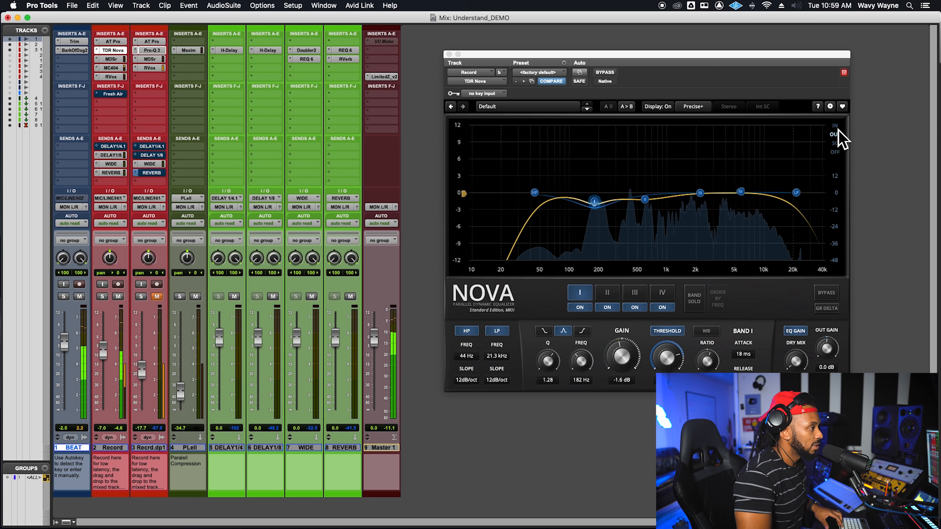
click(838, 133)
click(836, 126)
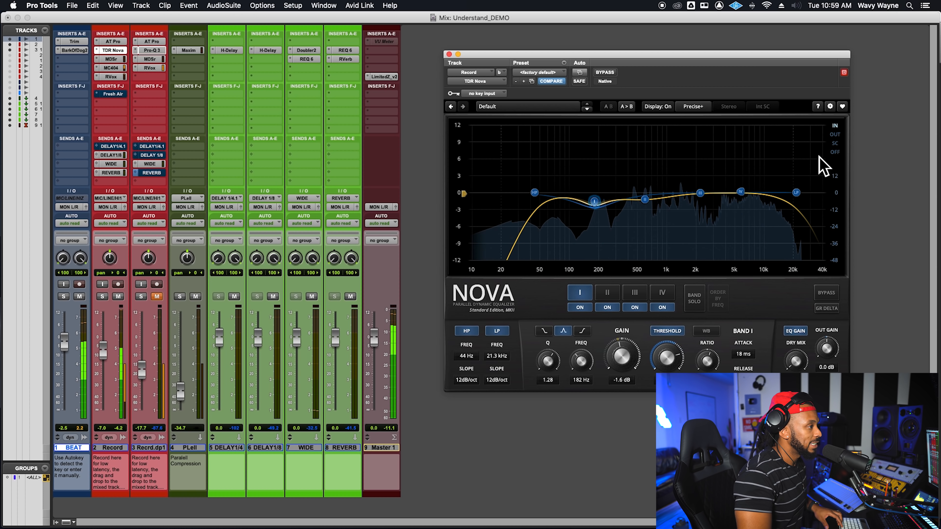
click(834, 136)
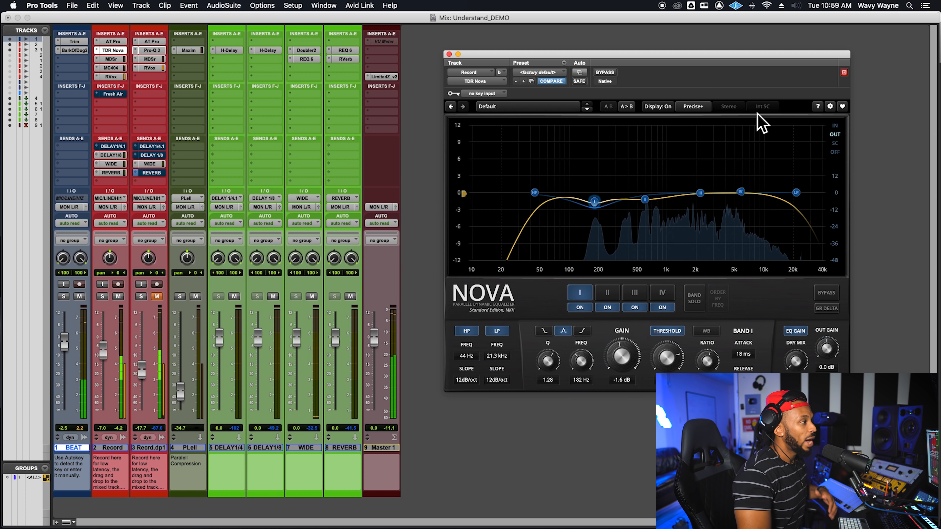
key(space)
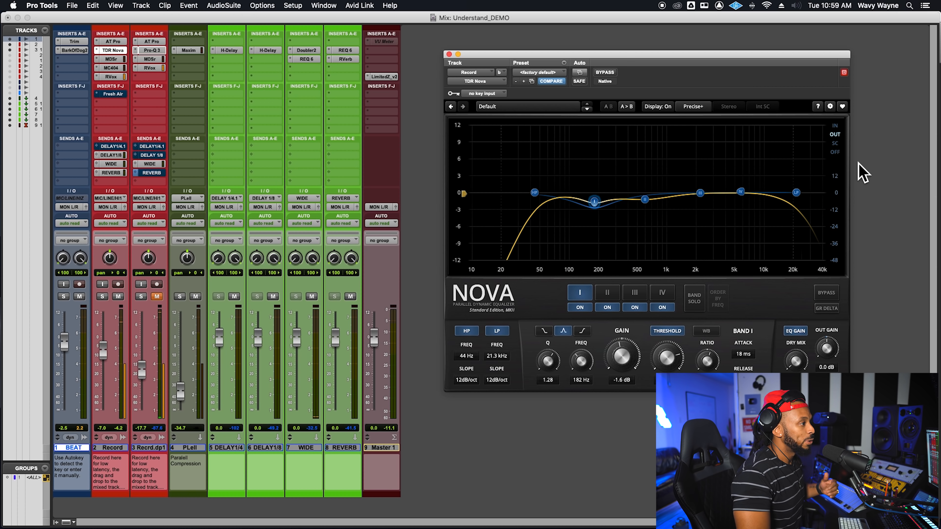
Step: Switch TDR Nova's analyzer to SC, IN and OFF, and hide and restore the equalizer's curve display
click(834, 143)
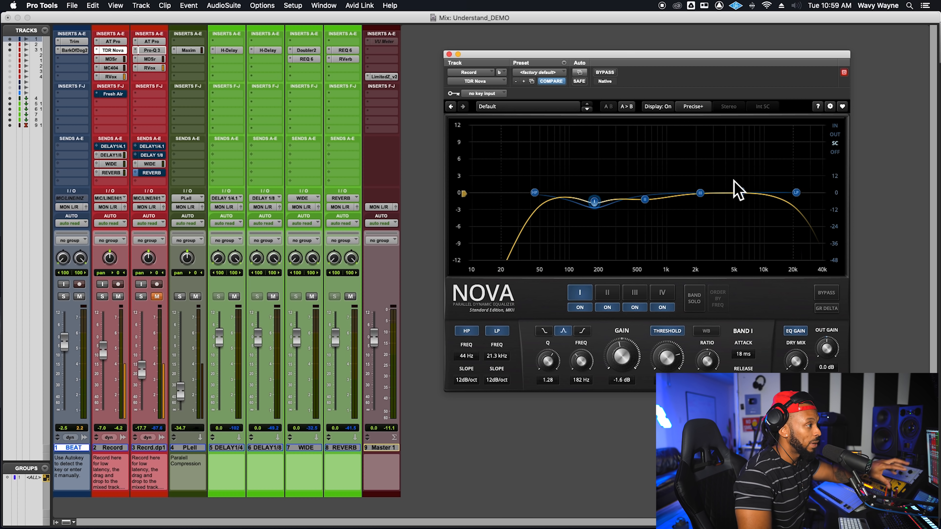
click(834, 126)
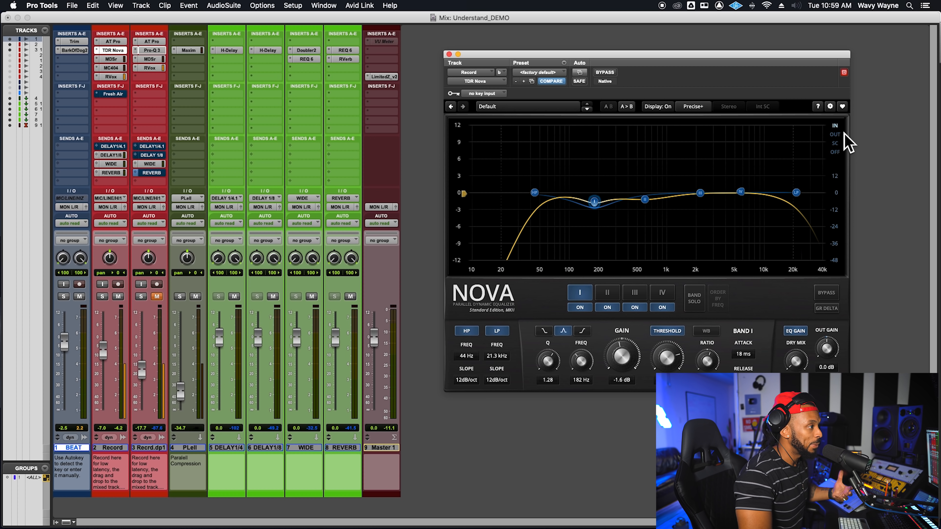
click(838, 154)
click(909, 34)
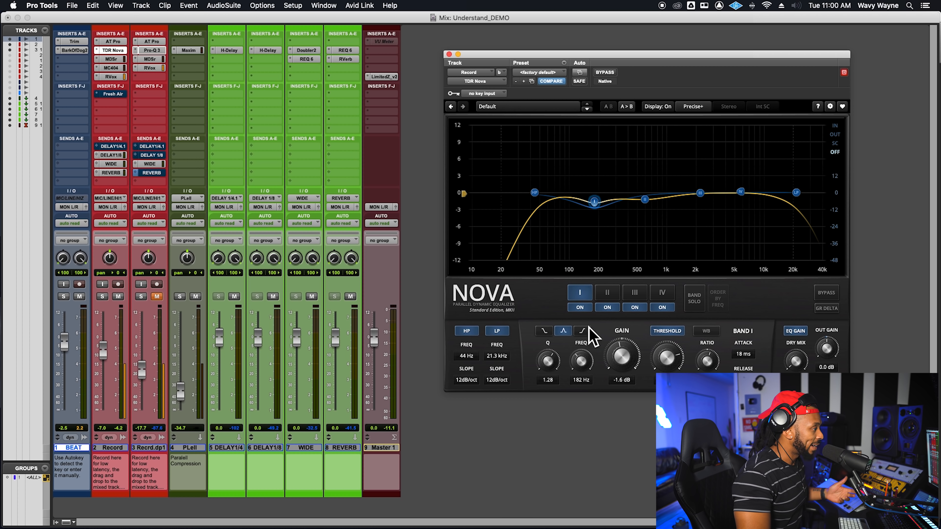
click(671, 107)
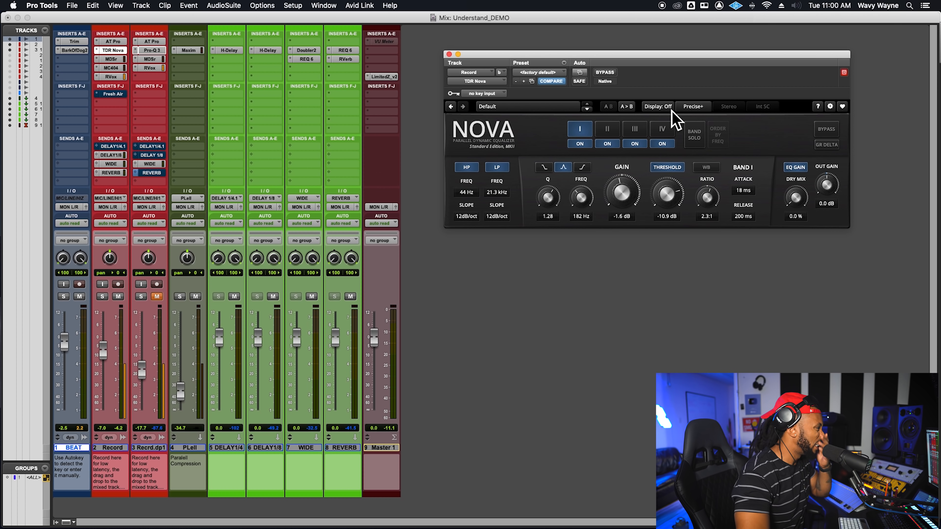
click(668, 108)
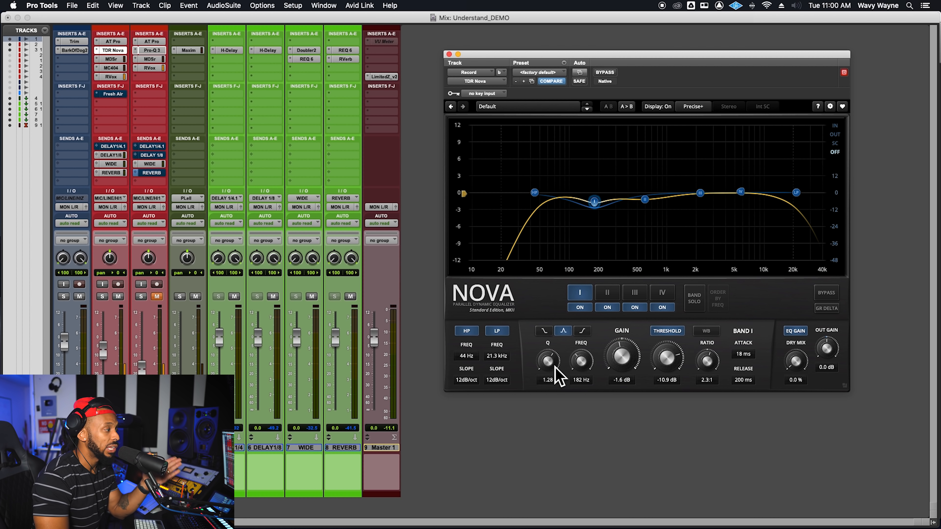
Step: Shift TDR Nova's band I to 173 Hz, enable Band Solo and step through the bands, returning to band I
drag(594, 201, 592, 202)
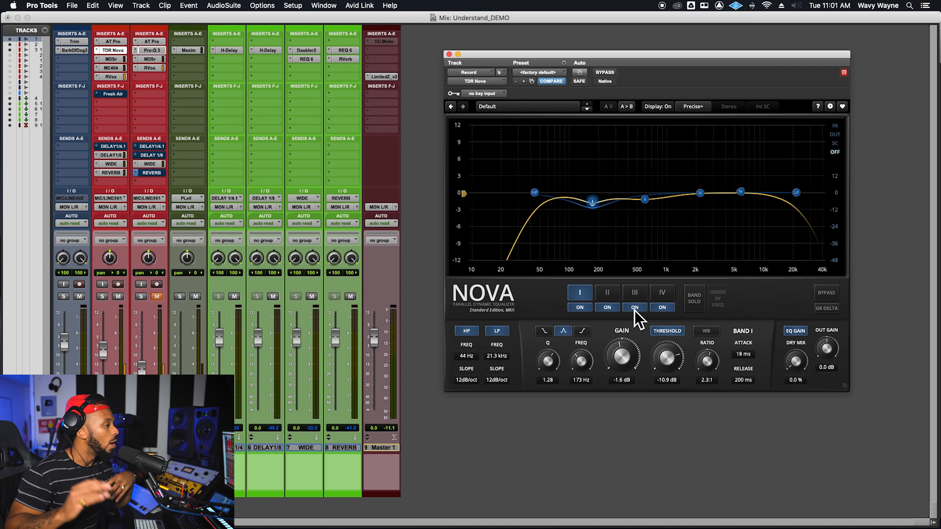
click(703, 304)
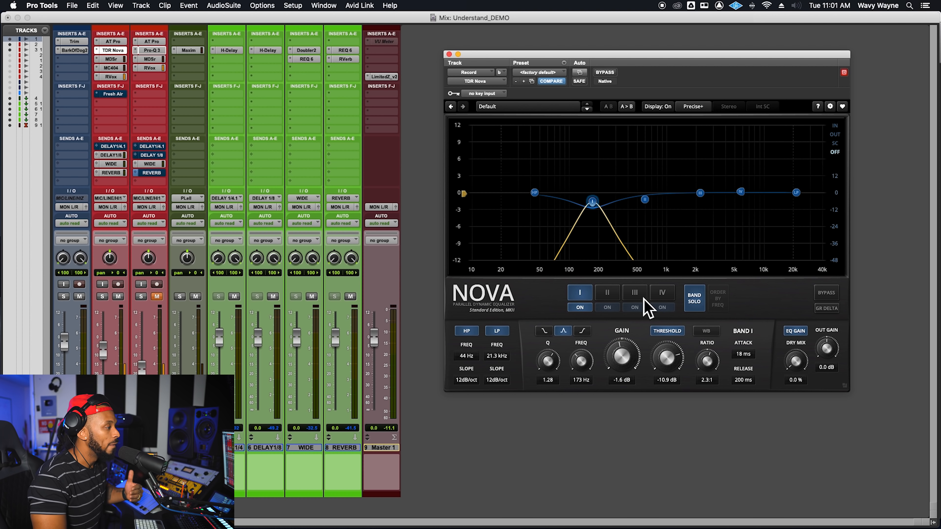
click(608, 296)
click(635, 296)
click(655, 294)
click(624, 303)
click(618, 298)
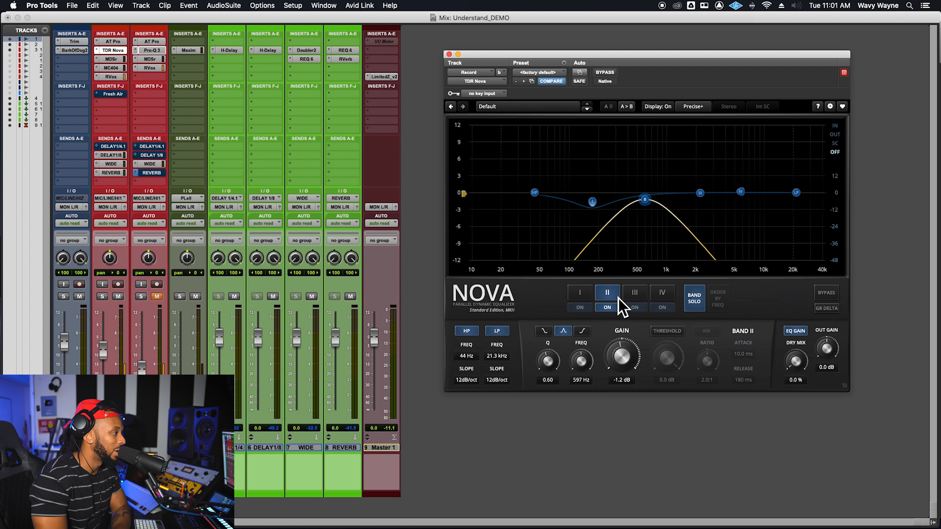
click(590, 297)
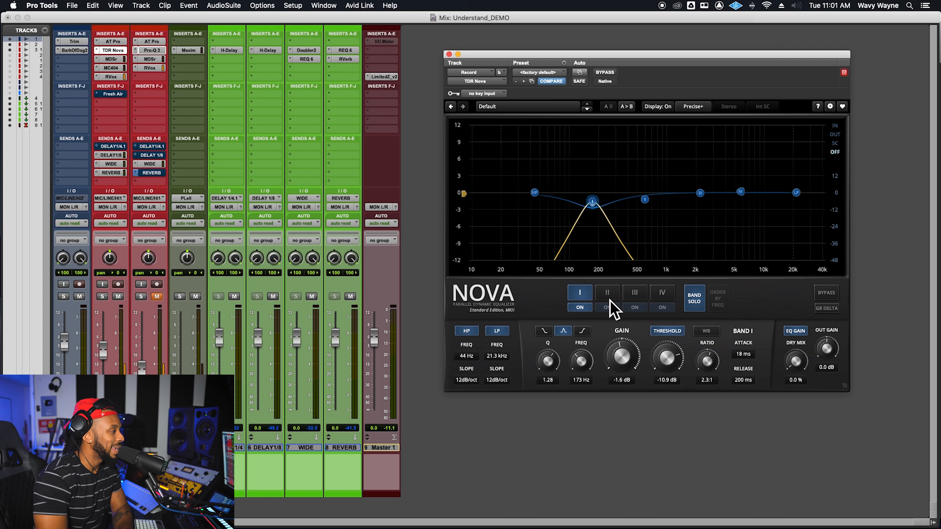
Step: Inspect the Pro-Q 3 curve on the Record.dup1 track, and return to TDR Nova on the Record track
click(156, 58)
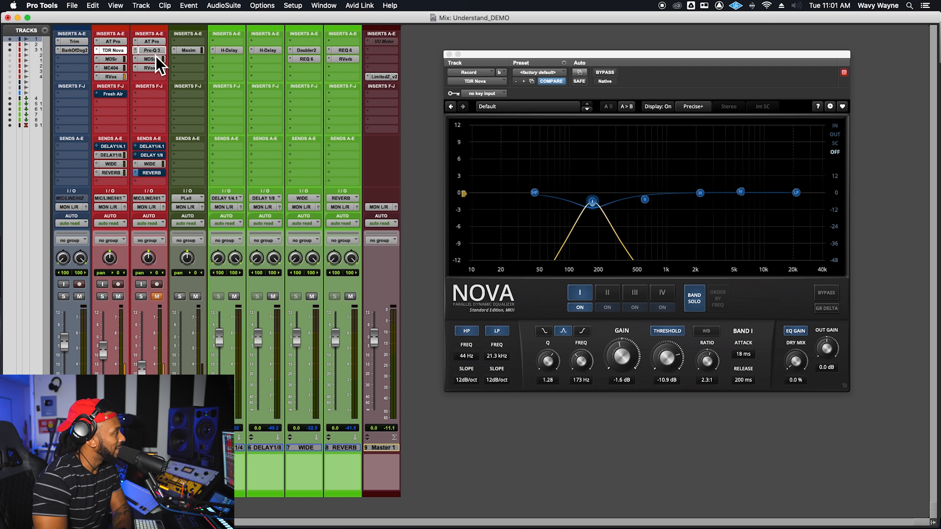
click(154, 51)
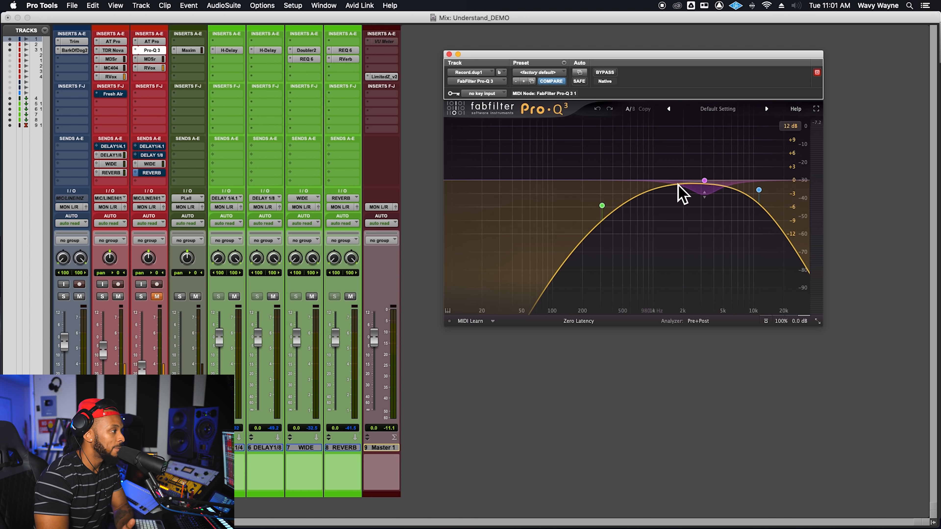
mouse_move(715, 196)
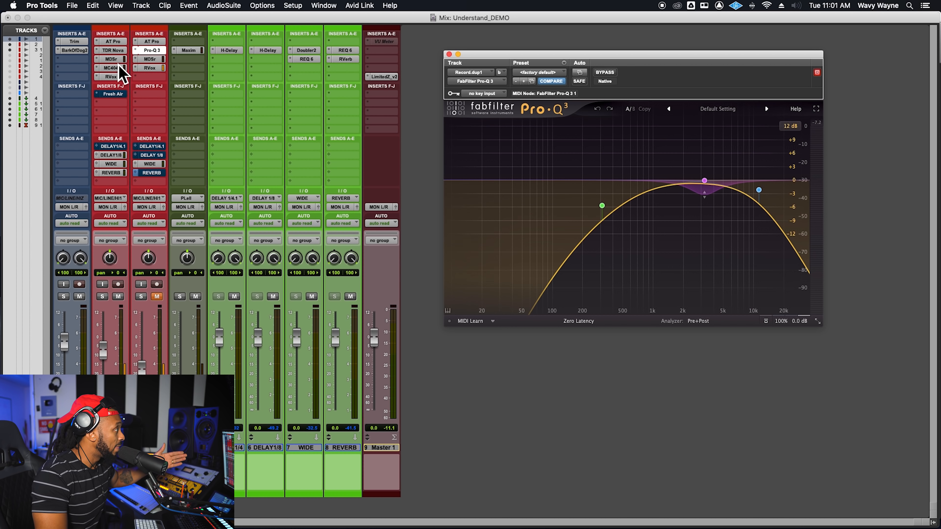
click(113, 50)
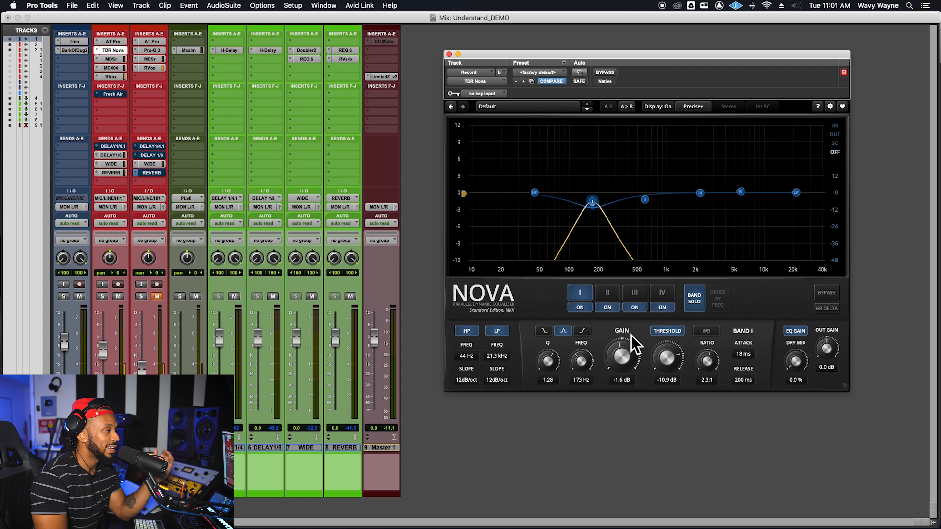
Step: Examine TDR Nova's bands III and IV in solo, and select the low-pass filter node
click(700, 193)
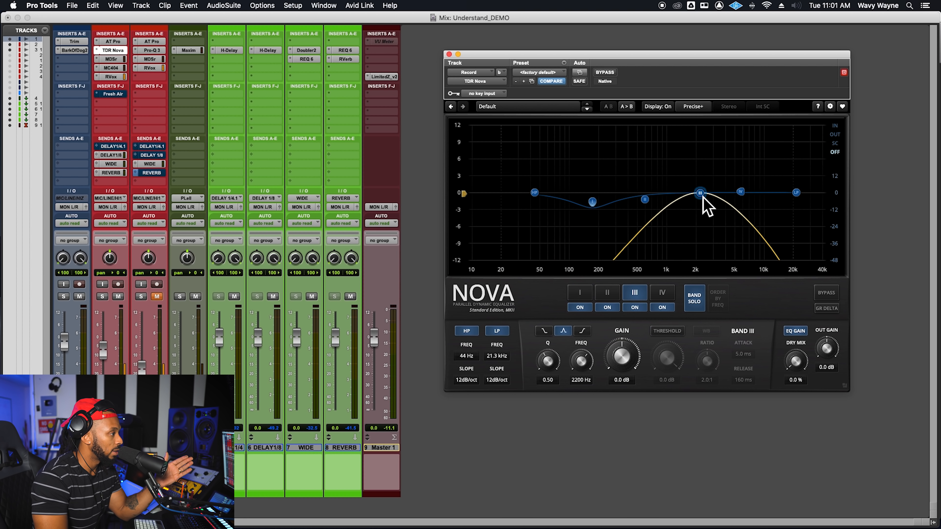
click(741, 192)
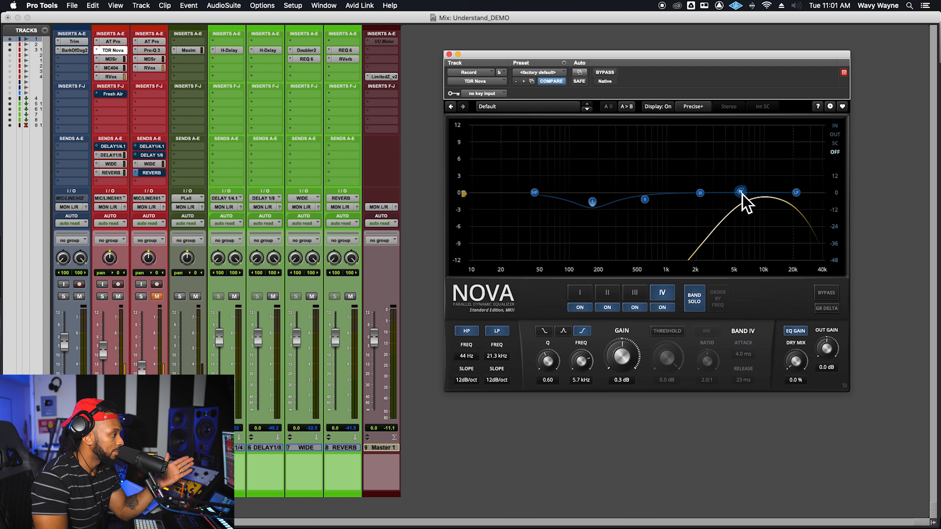
click(797, 193)
Step: Toggle TDR Nova's high-pass and low-pass filters off and on, and view the low-pass slope options without changing the slope
click(467, 331)
click(467, 330)
click(496, 330)
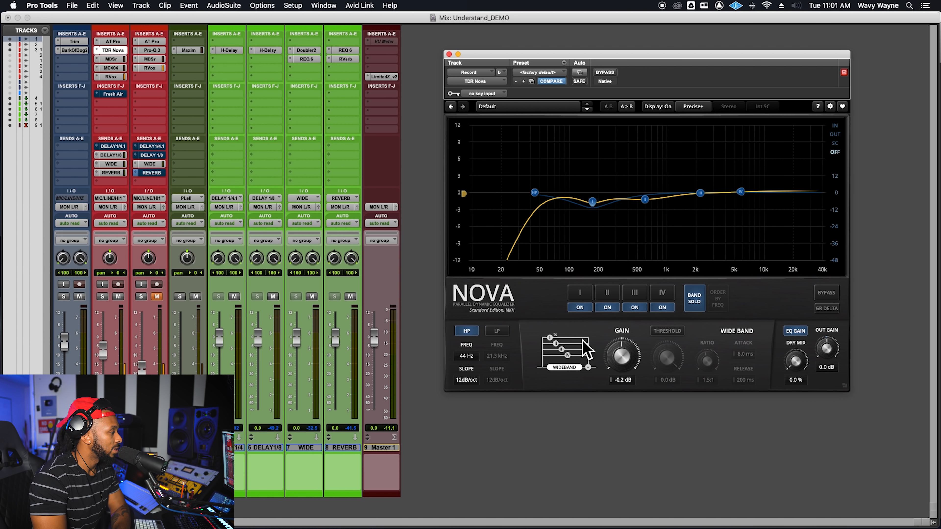
click(498, 331)
click(496, 380)
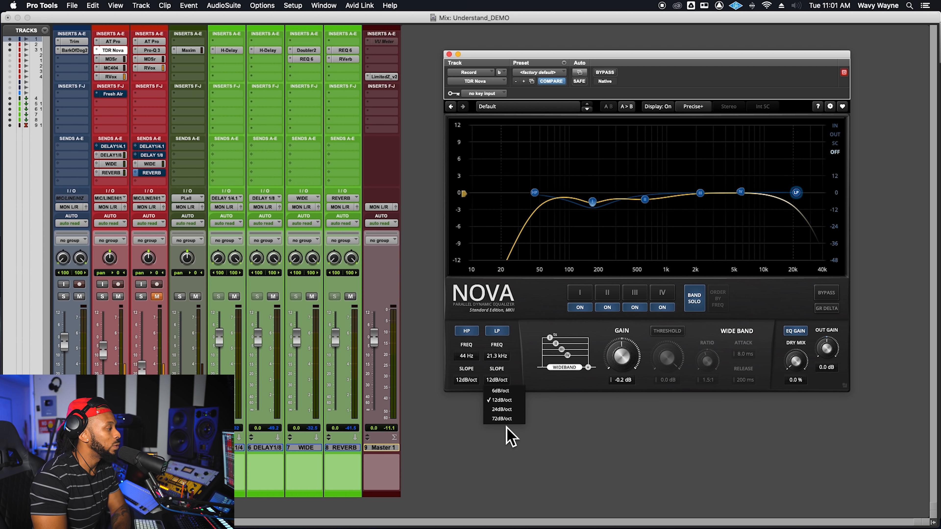
click(531, 358)
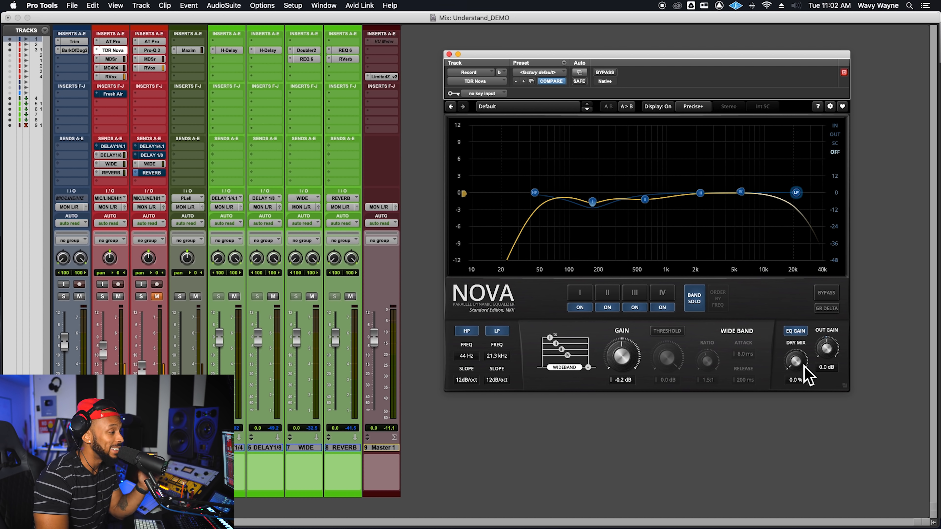
Step: Try TDR Nova's dry mix control, and compare the playing mix with the equalizer bypassed and active
drag(804, 366, 804, 356)
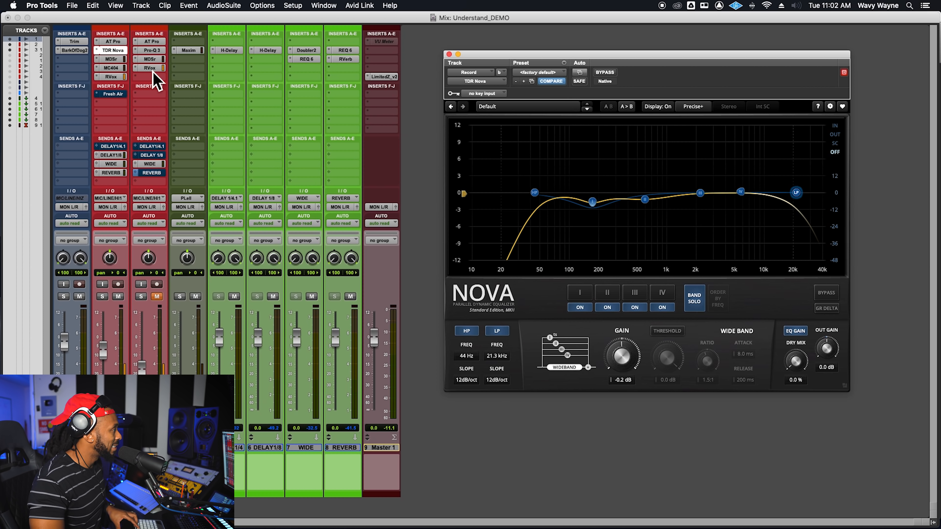
click(605, 73)
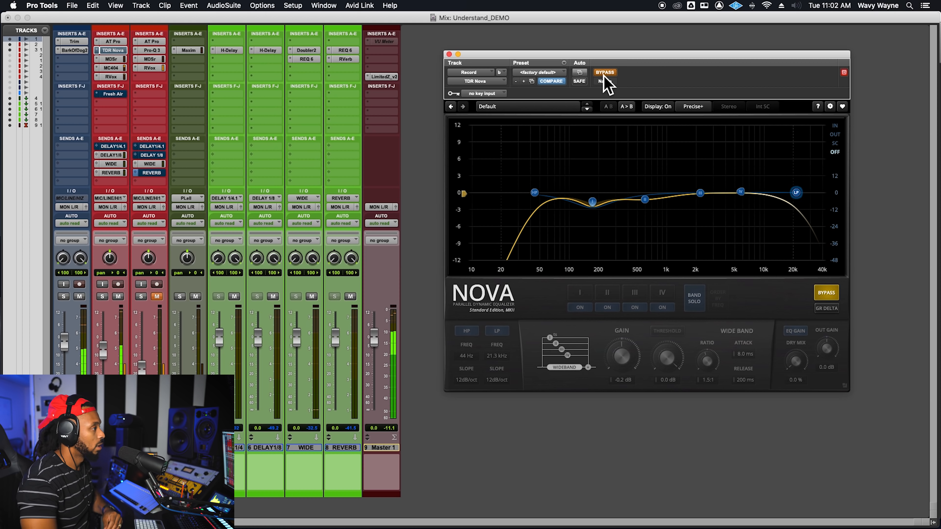
click(609, 73)
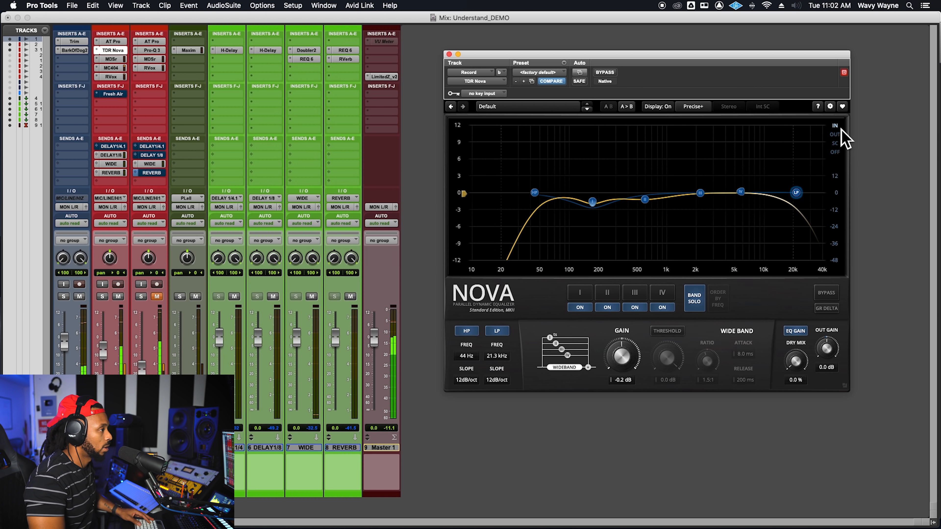
Step: Show the input spectrum, compare TDR Nova against bypass again, and switch the analyzer to output and back to input
click(834, 126)
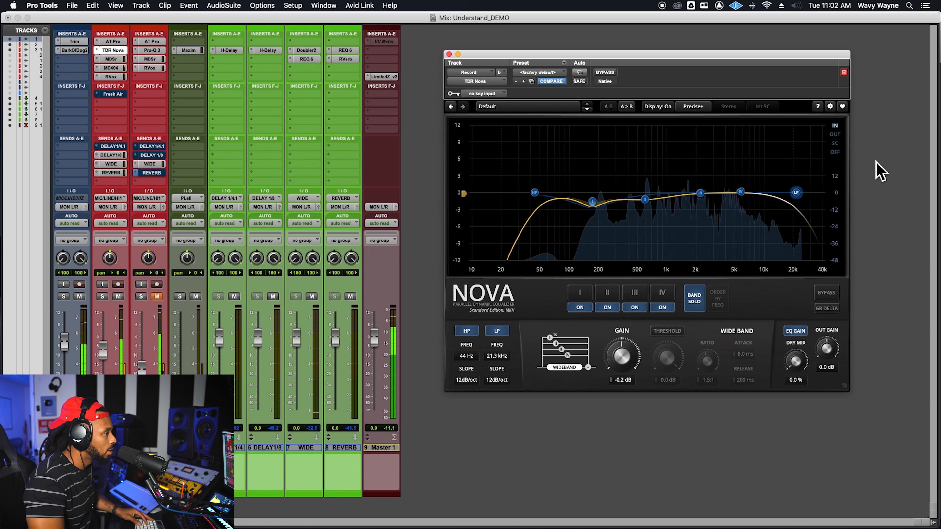
click(607, 73)
click(612, 73)
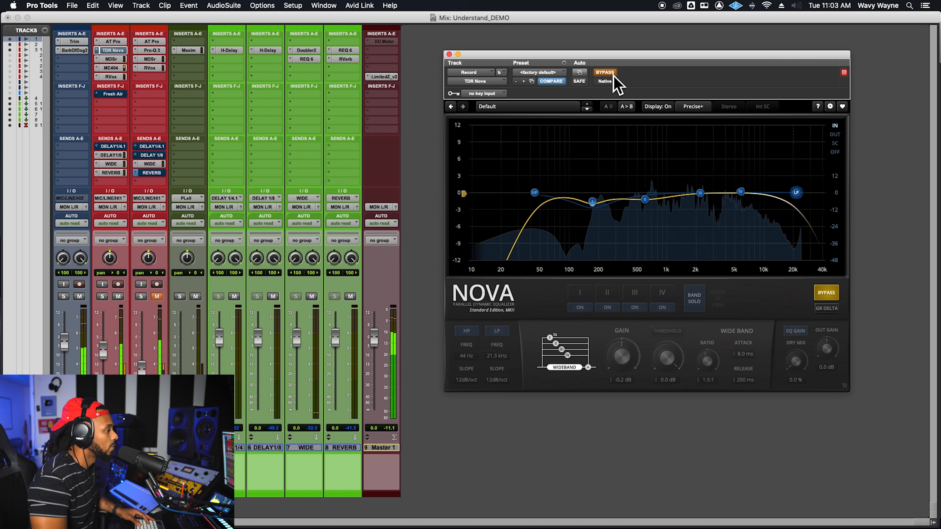
click(838, 136)
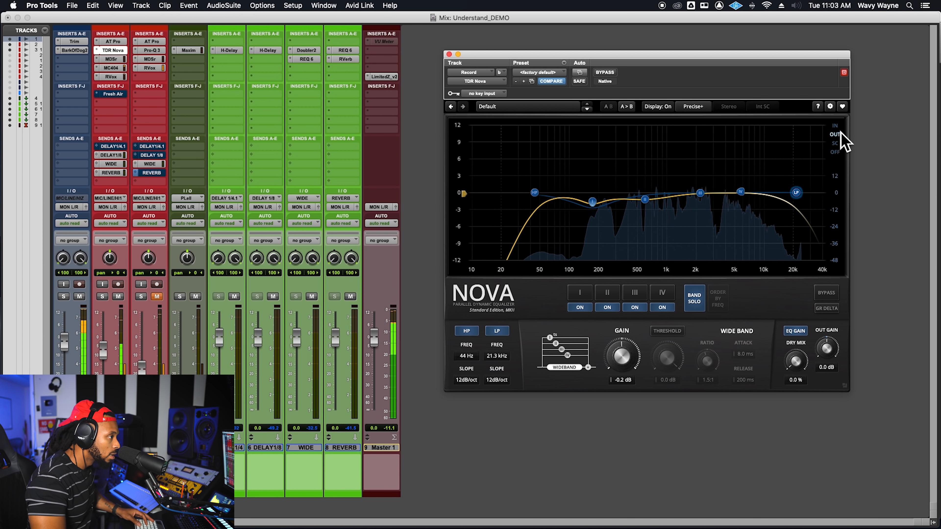
click(835, 126)
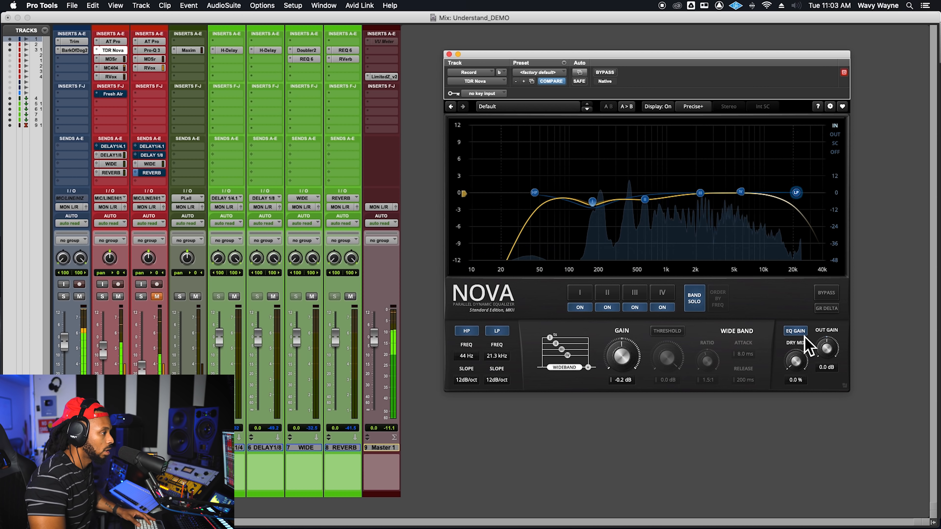
Step: Compare the playing vocal once more with TDR Nova's internal bypass on and off
click(836, 294)
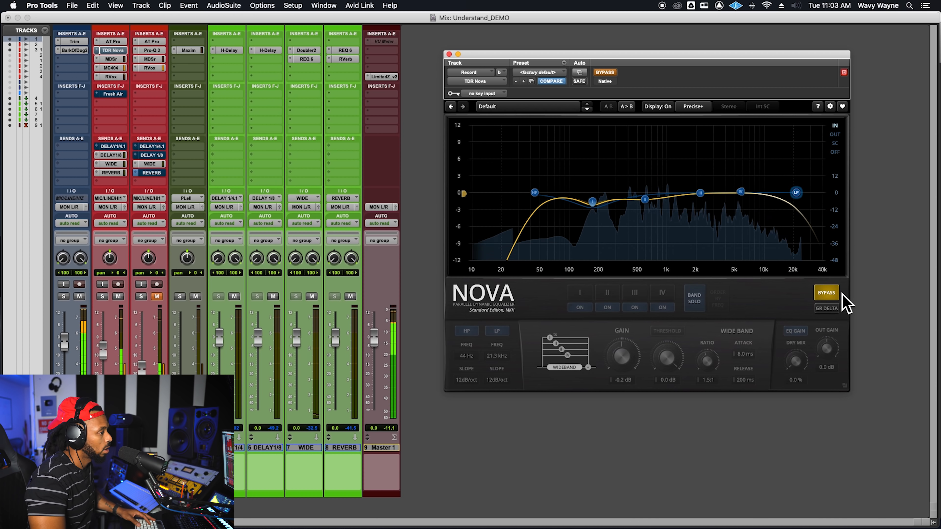
click(829, 295)
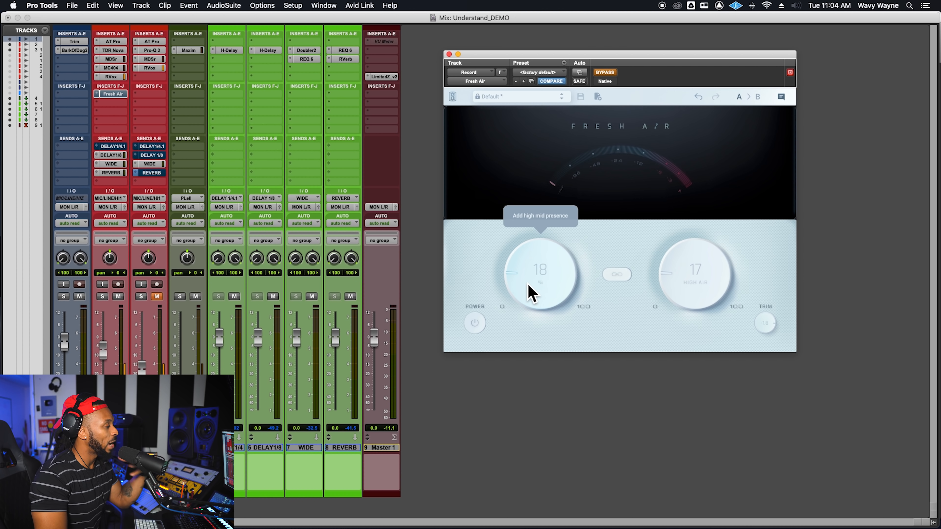
Step: Toggle Fresh Air's power switch off and on while the plug-in is bypassed on the vocal track
click(475, 323)
click(476, 323)
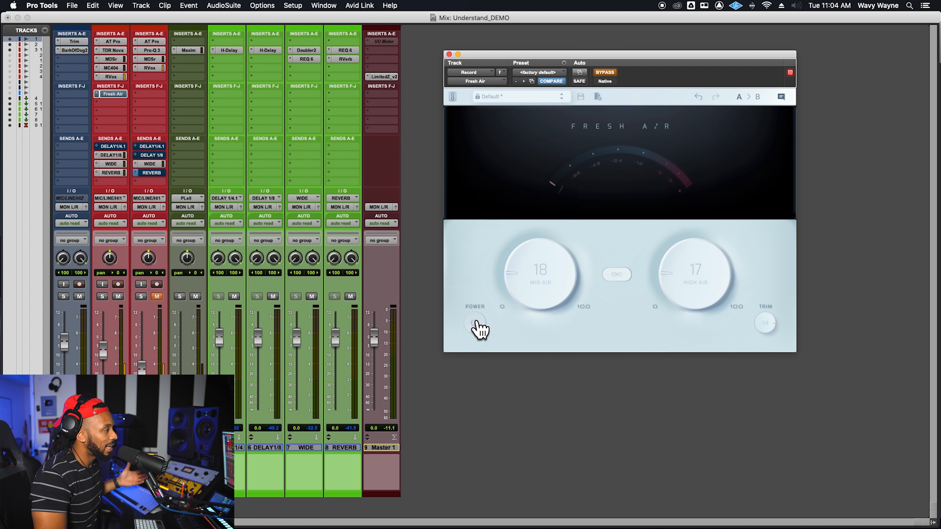
click(476, 323)
click(476, 323)
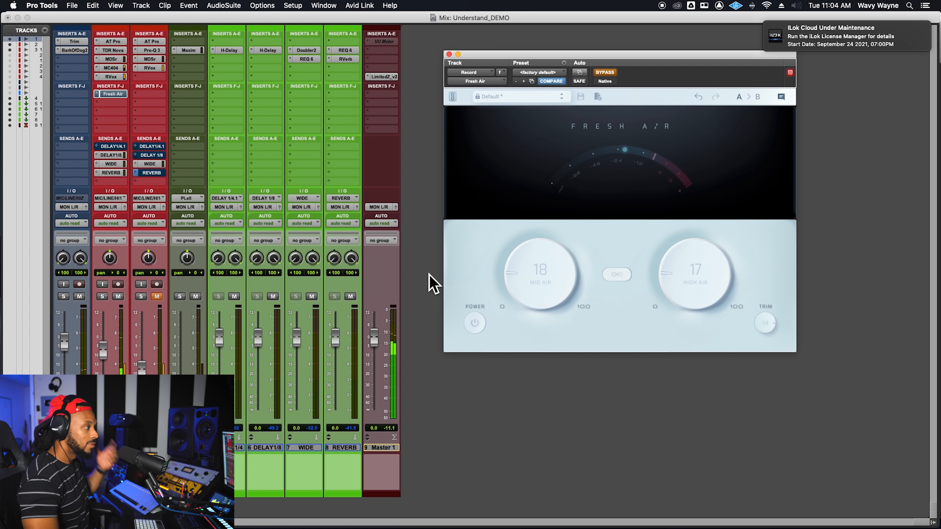
Step: Take Fresh Air out of bypass, and set Mid Air to 21 and High Air to 16
click(609, 73)
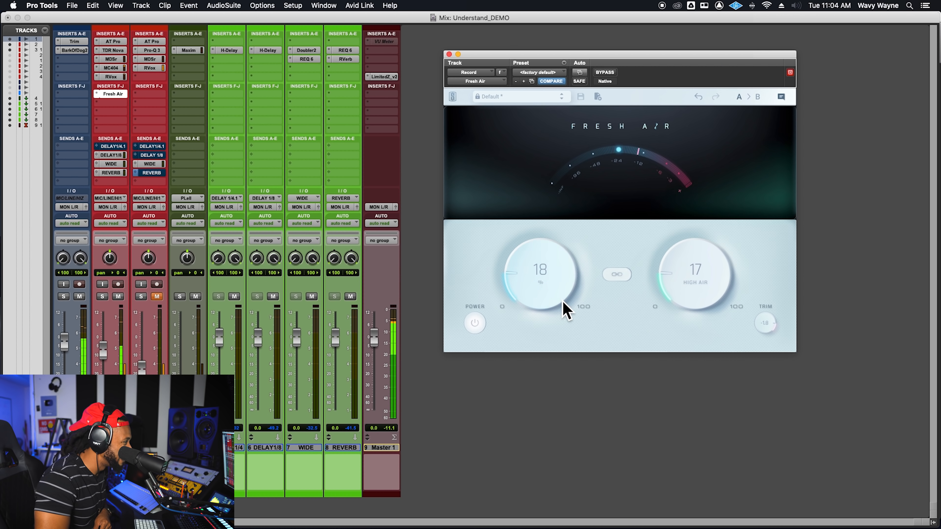
drag(562, 301, 558, 293)
drag(715, 290, 717, 293)
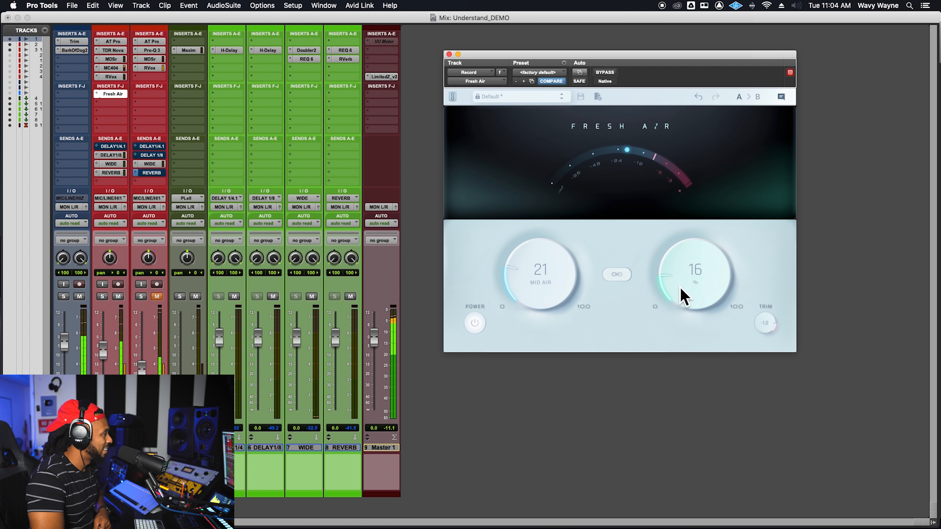
Step: Compare the playing mix with Fresh Air bypassed and active, set High Air to 15, and close the plug-in
click(604, 72)
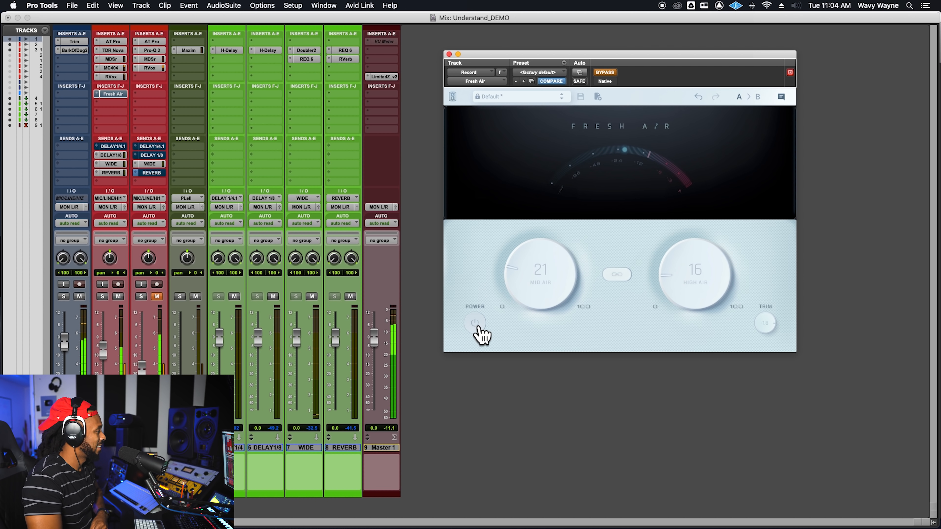
click(475, 322)
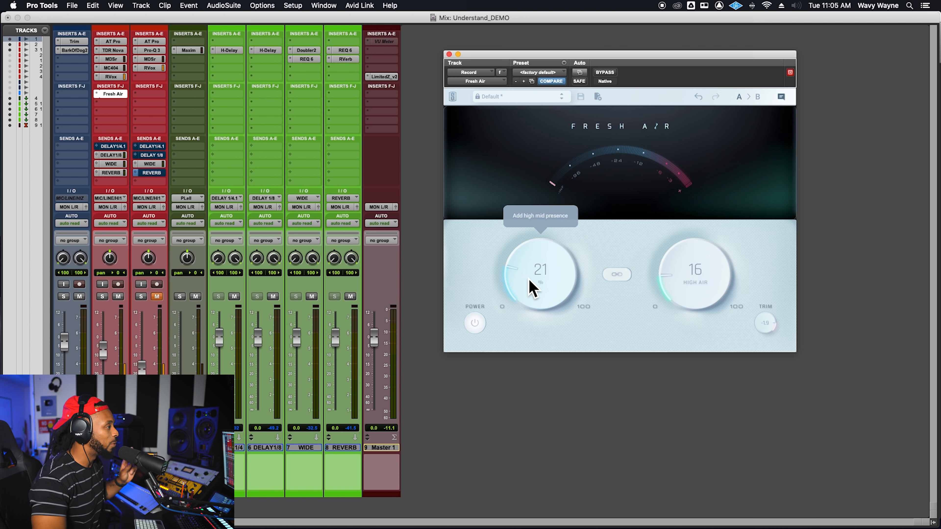
drag(678, 60, 699, 61)
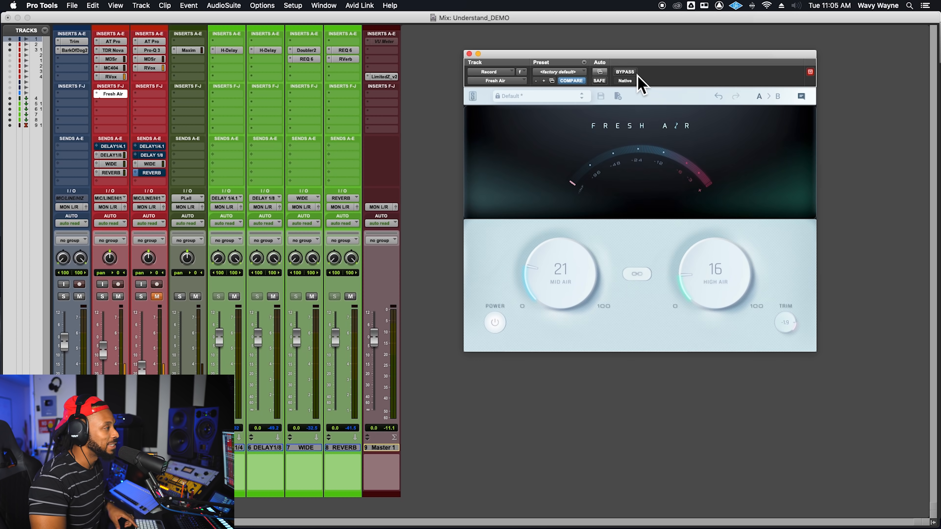
click(624, 72)
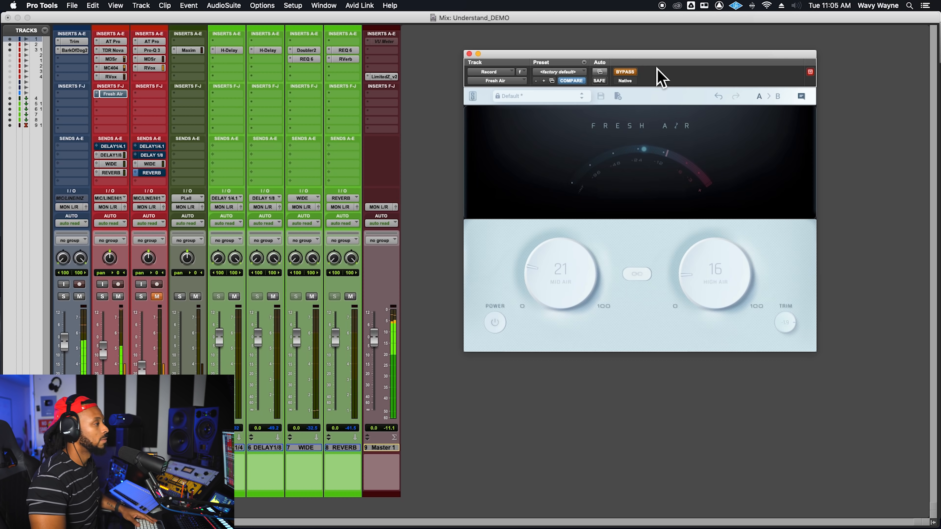
click(630, 73)
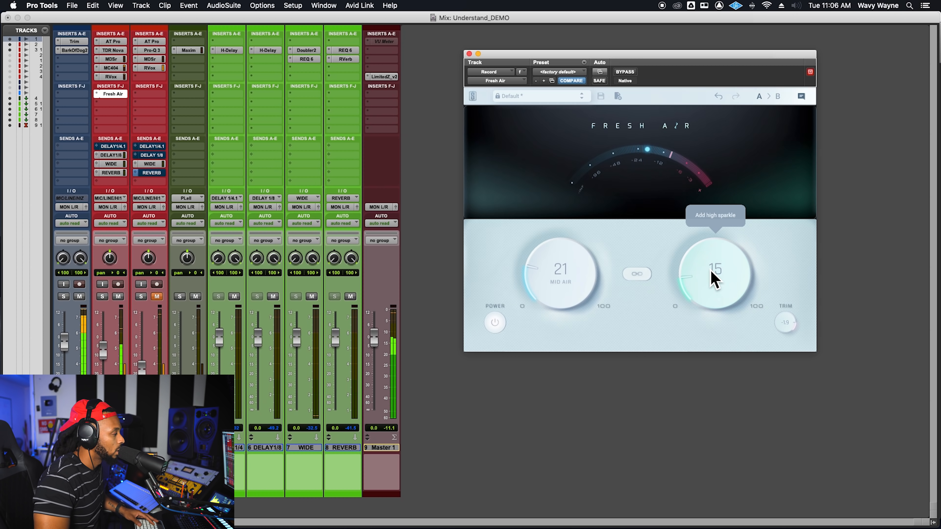
click(469, 54)
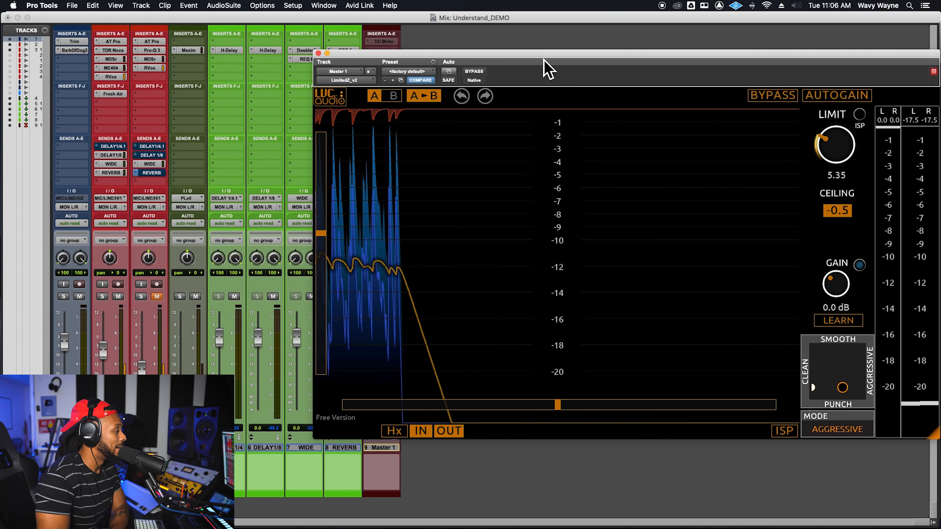
Step: Move the master track's LimitedZ_v2 window clear, and view the limiter's available modes
drag(543, 59, 417, 74)
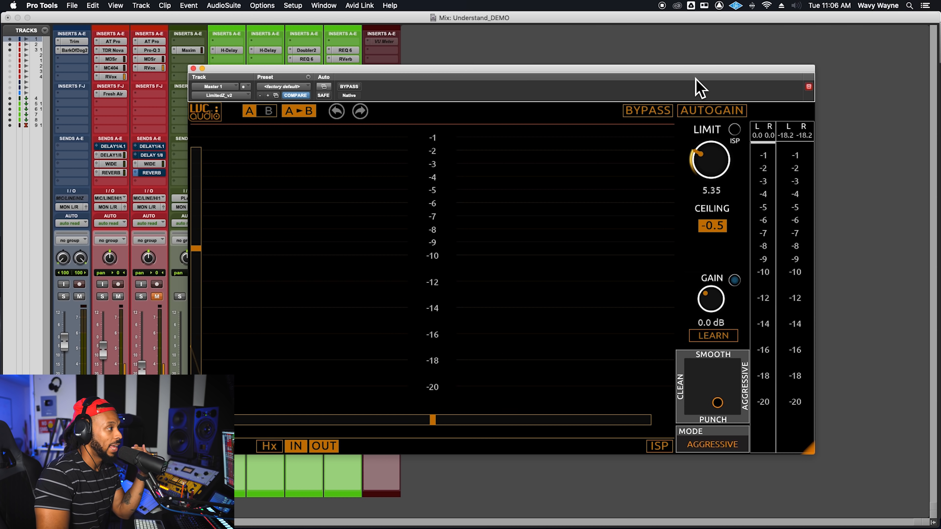
drag(695, 76, 690, 75)
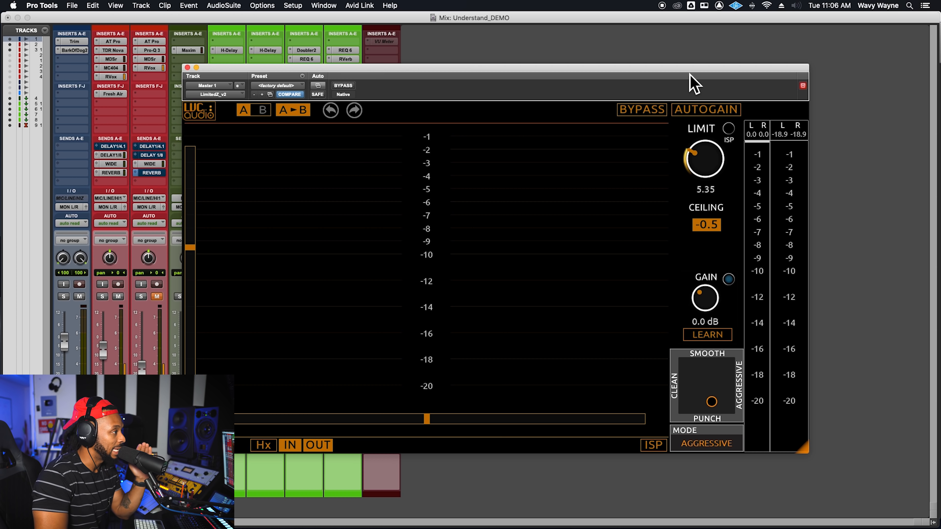
click(713, 445)
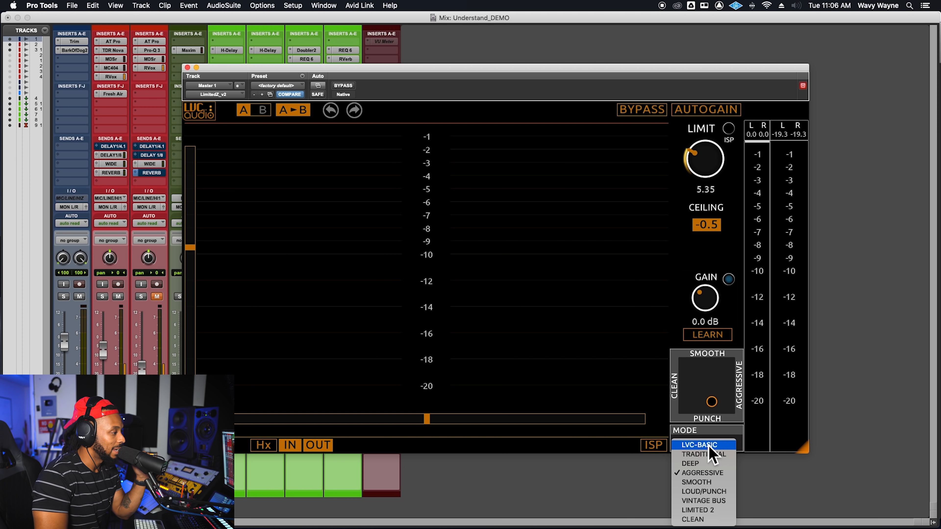
click(719, 384)
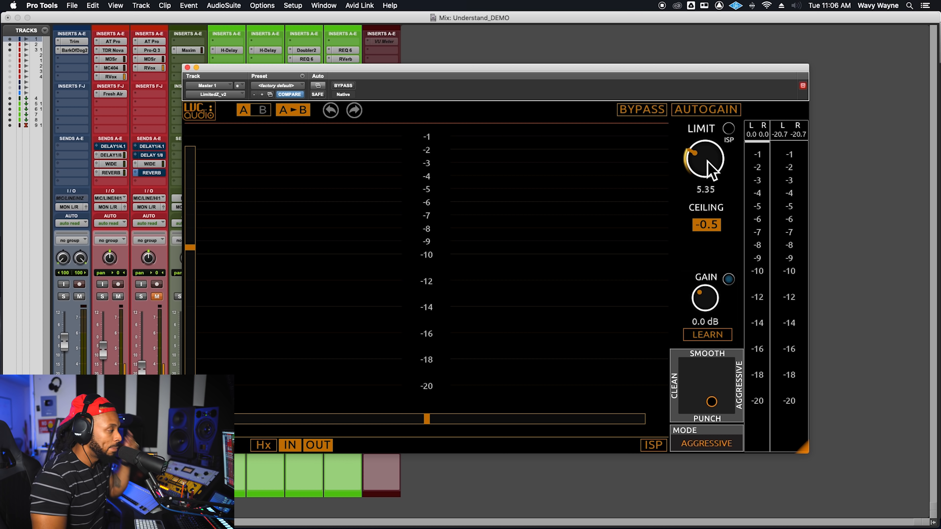
Step: Compare the playing mix with the LimitedZ_v2 limiter bypassed and active on the master track
click(351, 88)
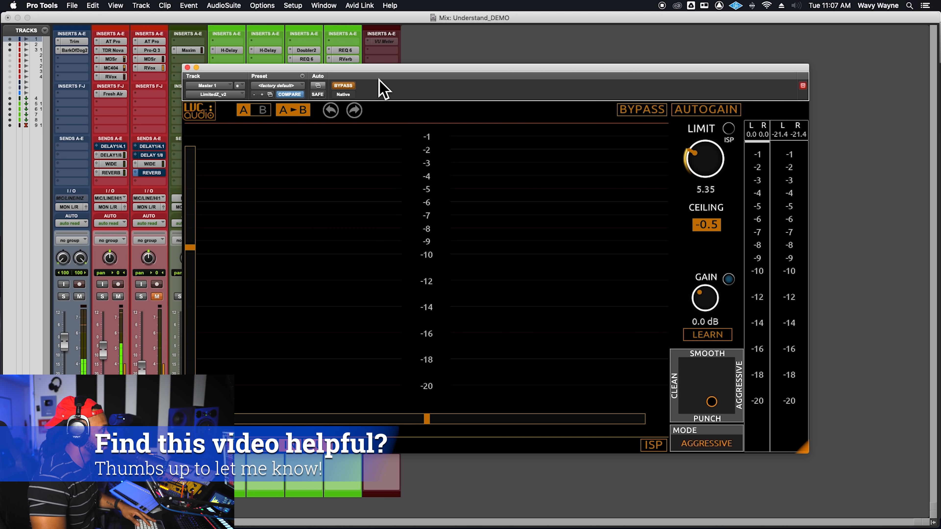
drag(379, 78, 350, 66)
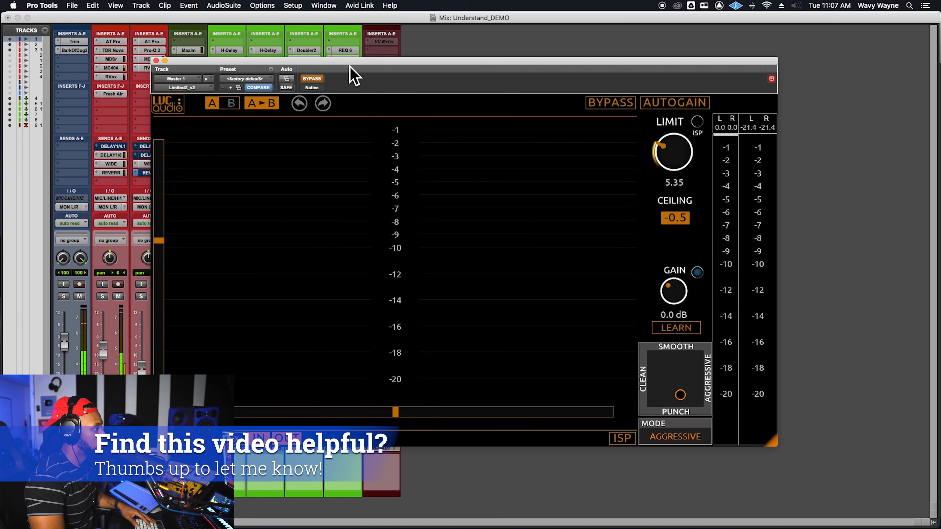
click(311, 79)
Step: Lower the limiter's Limit to 0.00, raise it gradually to 5.65 during playback, and settle it at 5.35
drag(685, 164, 688, 237)
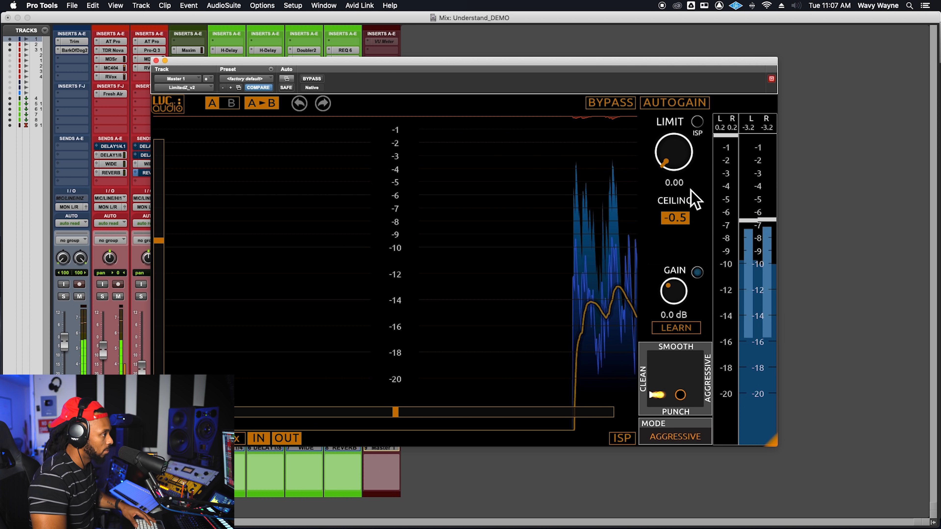
drag(682, 160, 687, 105)
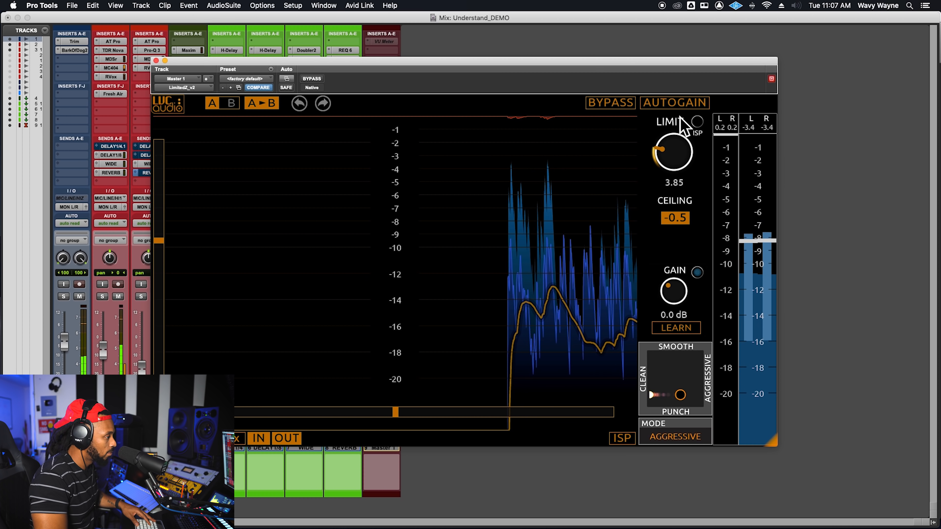
drag(681, 153, 685, 138)
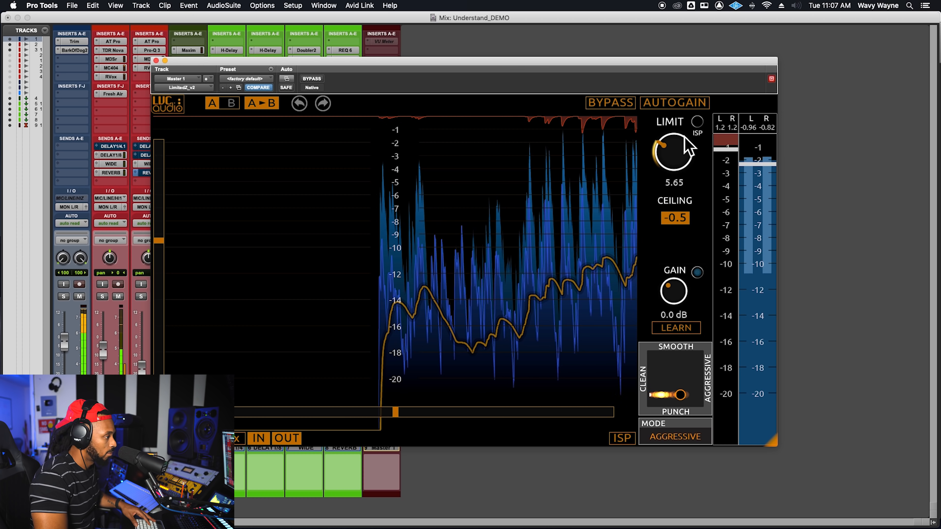
drag(684, 136, 683, 138)
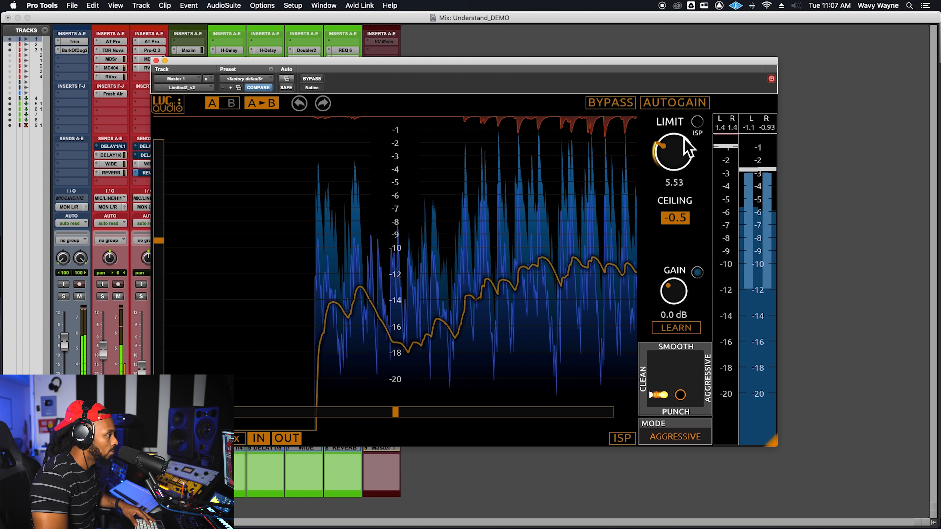
drag(684, 138, 684, 139)
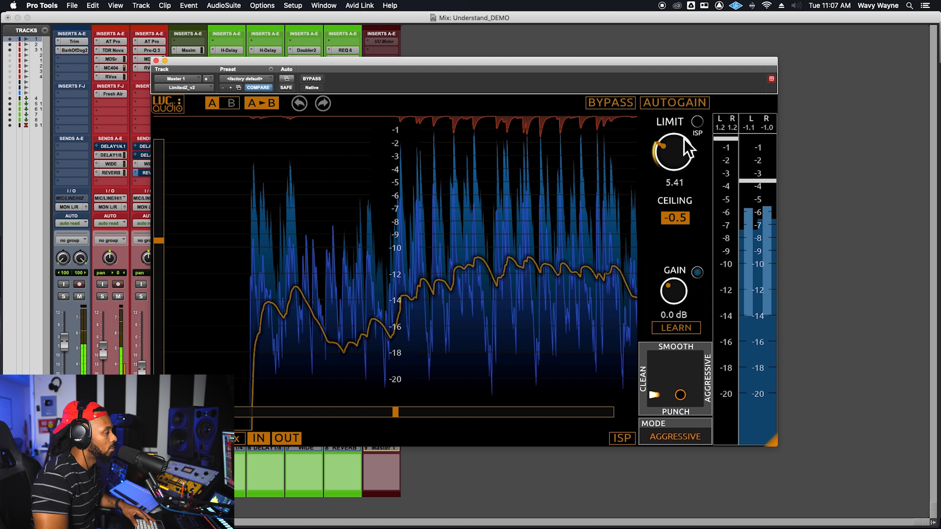
drag(684, 139, 682, 141)
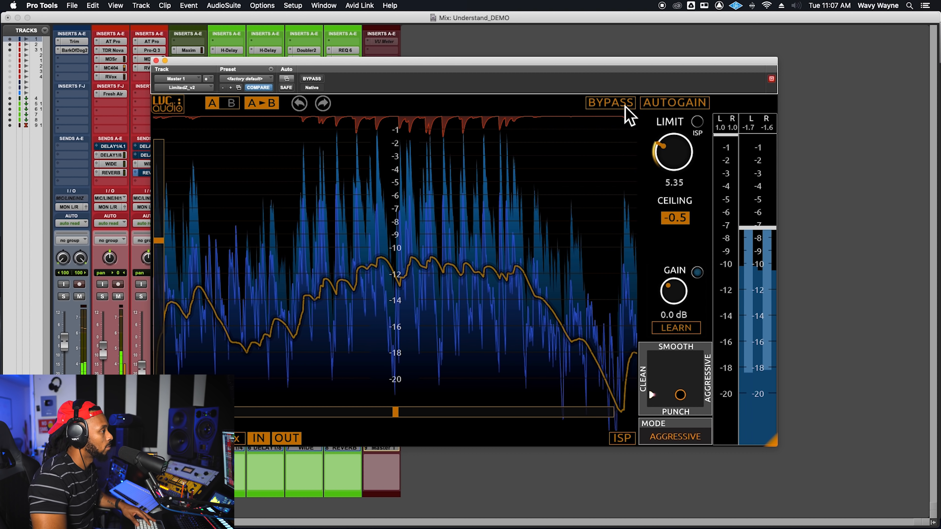
Step: Try LimitedZ_v2's internal bypass, and look at its mode options again
click(625, 107)
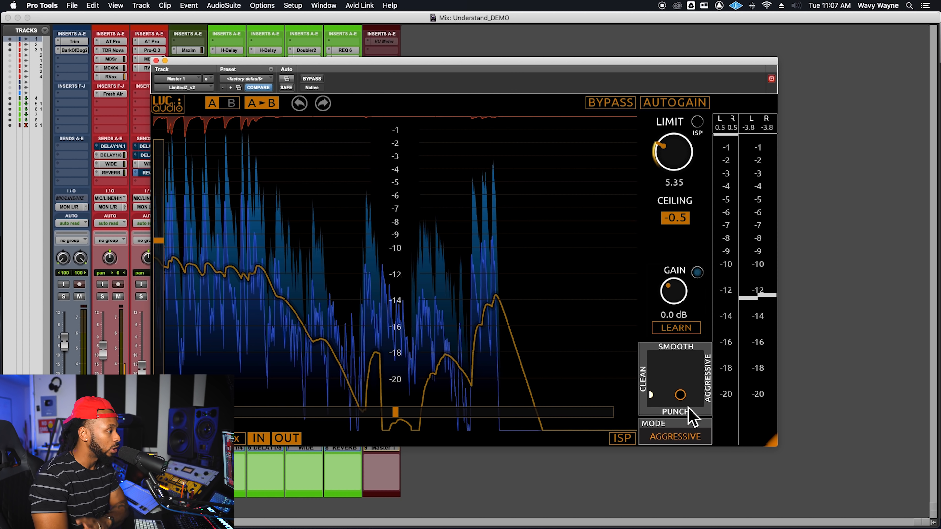
click(693, 439)
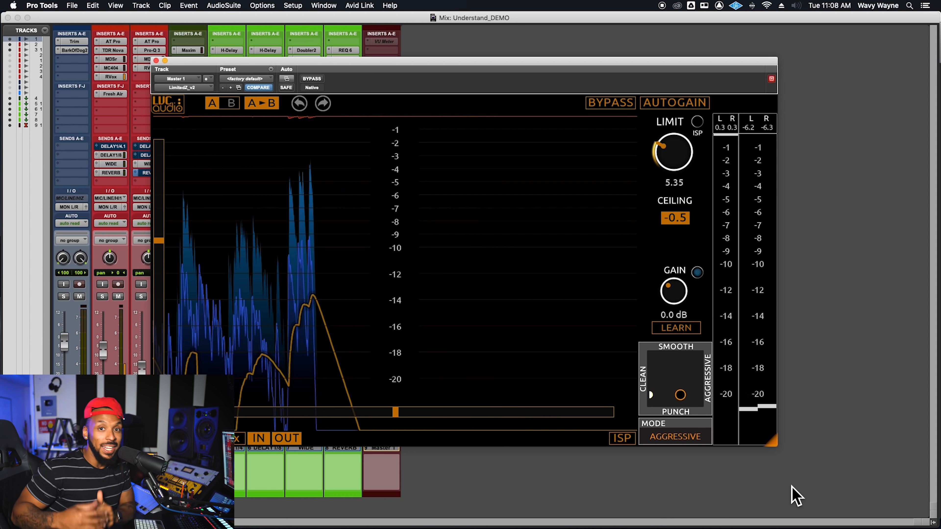